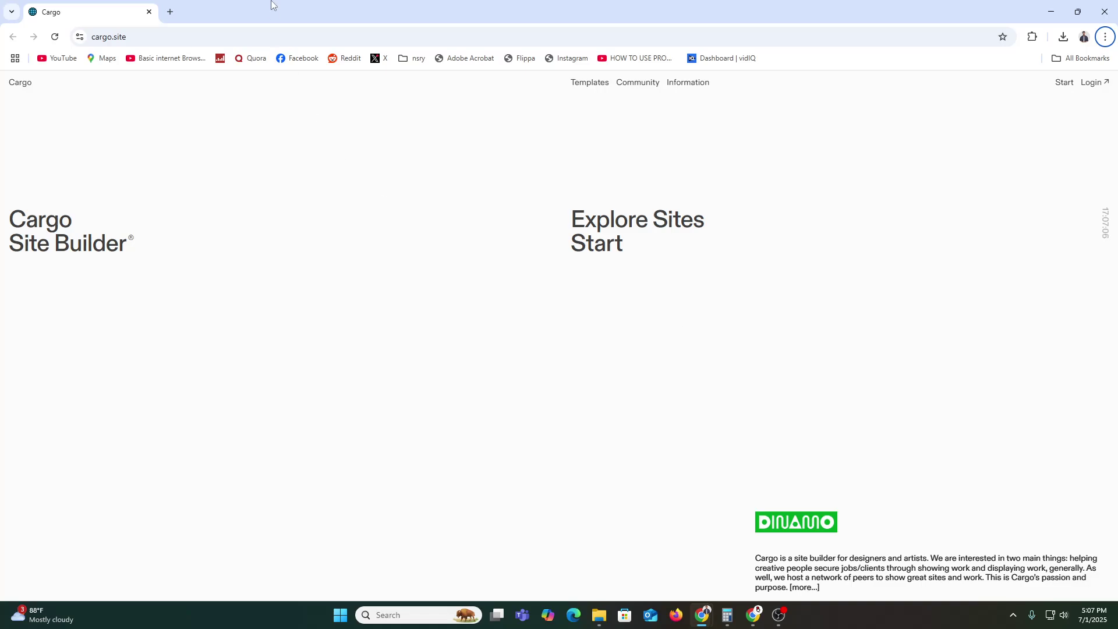
Step: Sign in to Cargo with the autofilled account e-mail and password to reach the sites dashboard
left_click(181, 36)
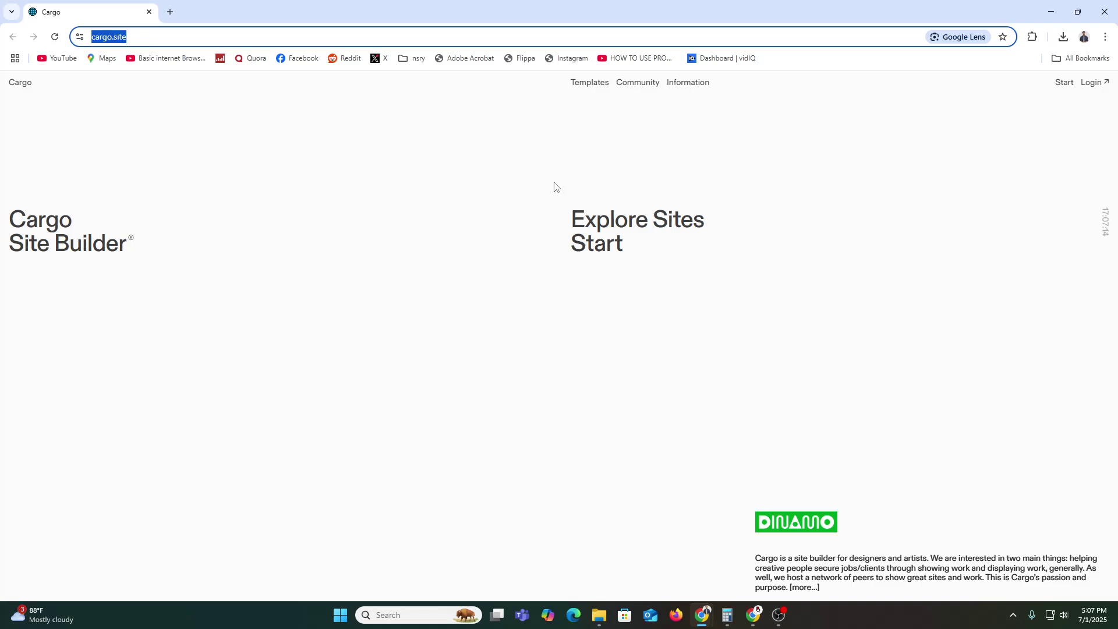
left_click(203, 277)
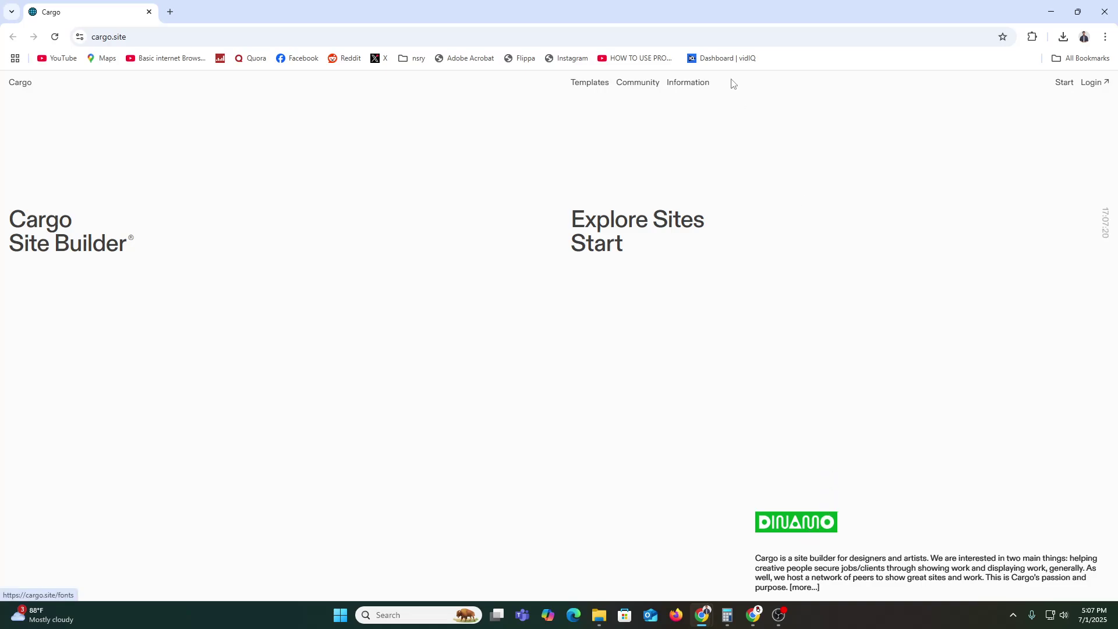
left_click(1070, 88)
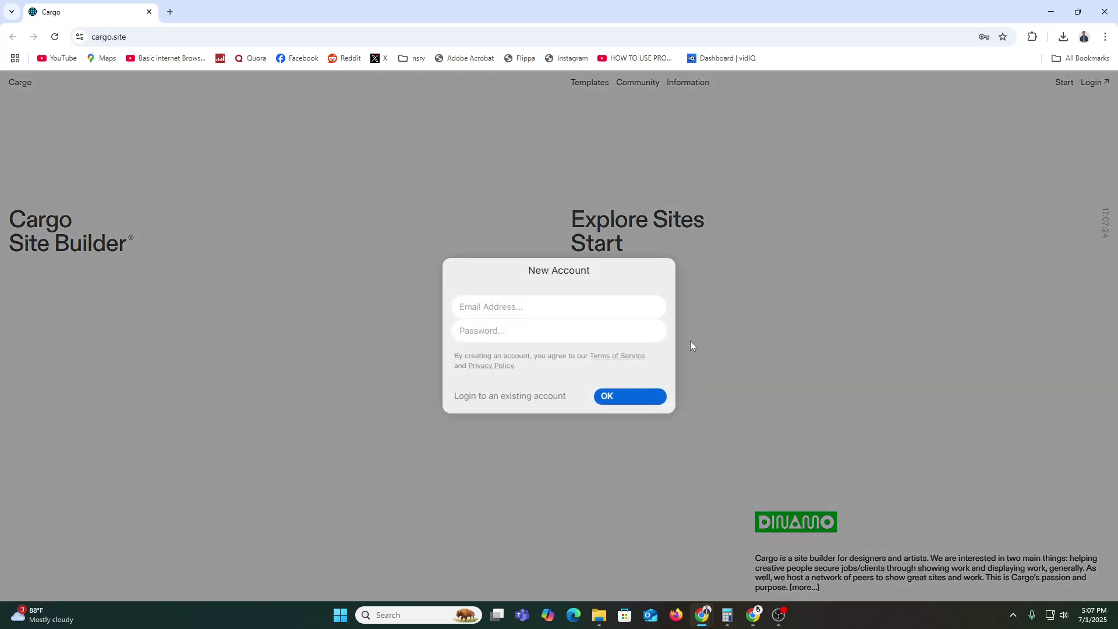
left_click(506, 313)
left_click(519, 332)
left_click(504, 332)
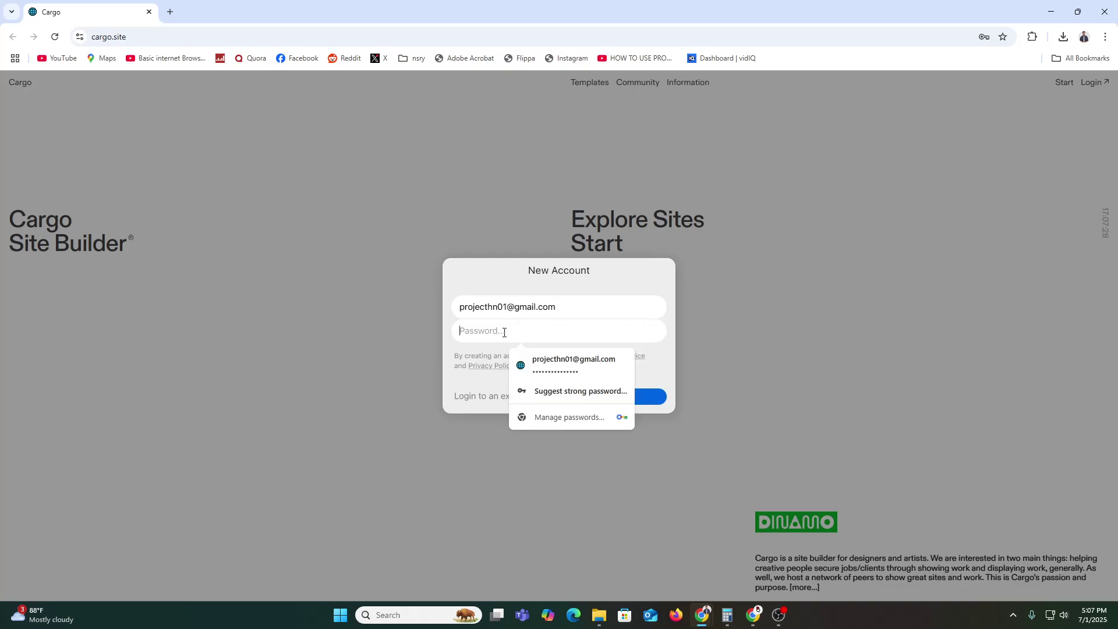
left_click(531, 359)
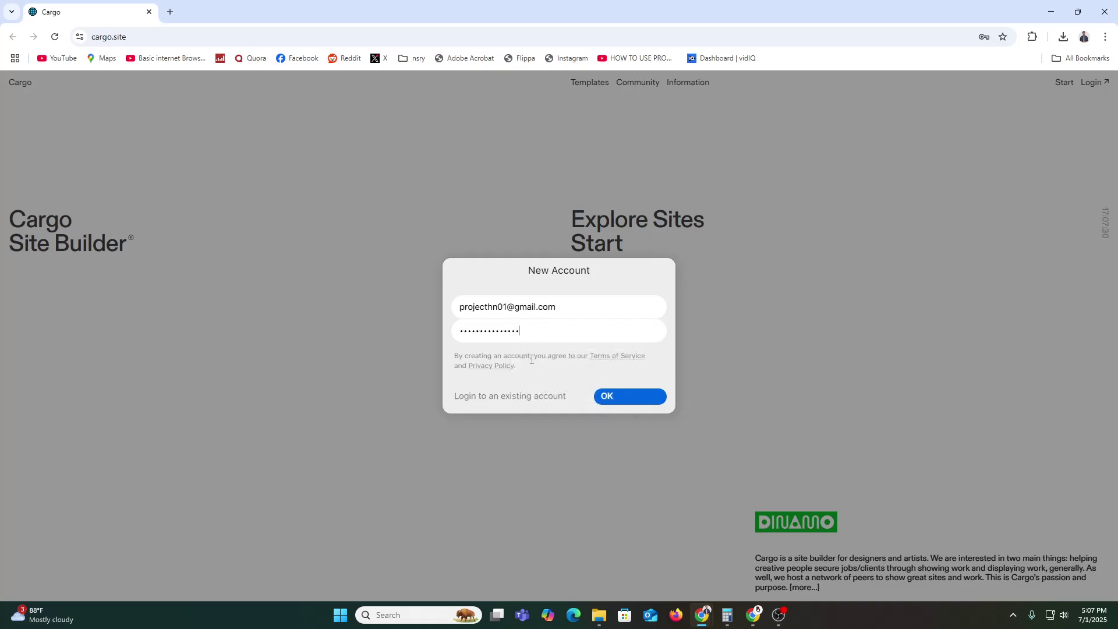
left_click(623, 399)
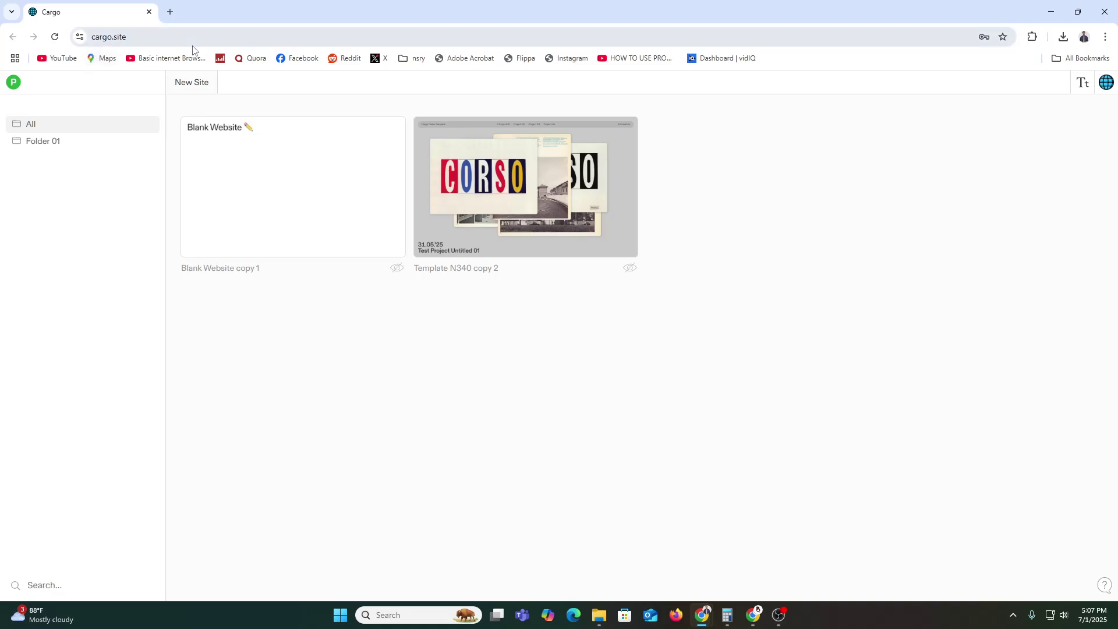
Step: Look through the Cargo Community page
left_click(1084, 85)
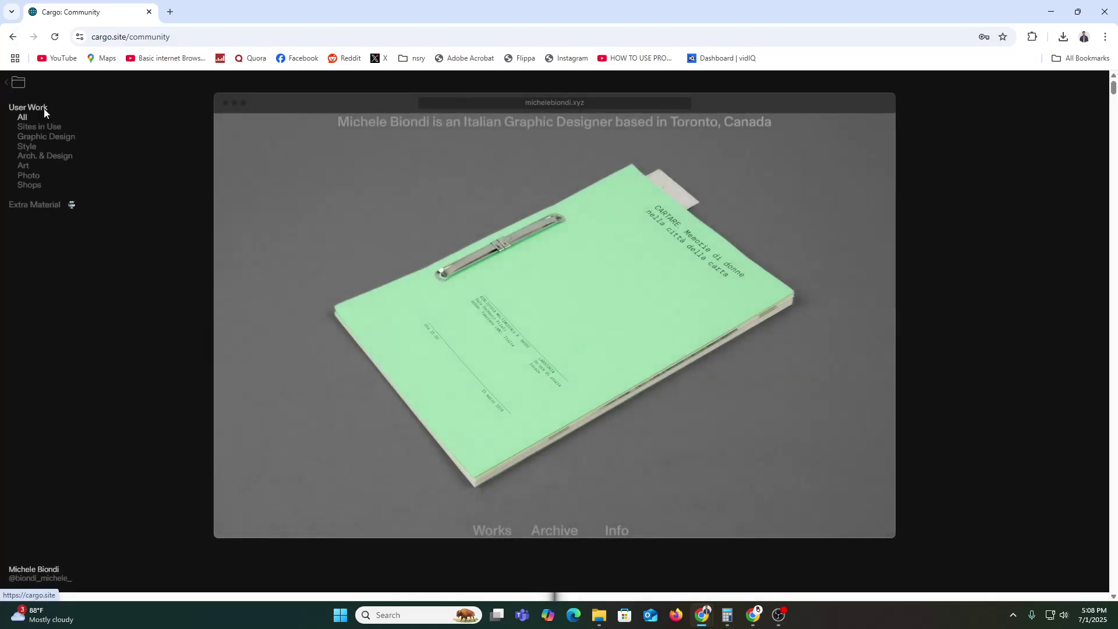
scroll(295, 265, "down", 4)
scroll(295, 264, "down", 5)
scroll(295, 265, "up", 5)
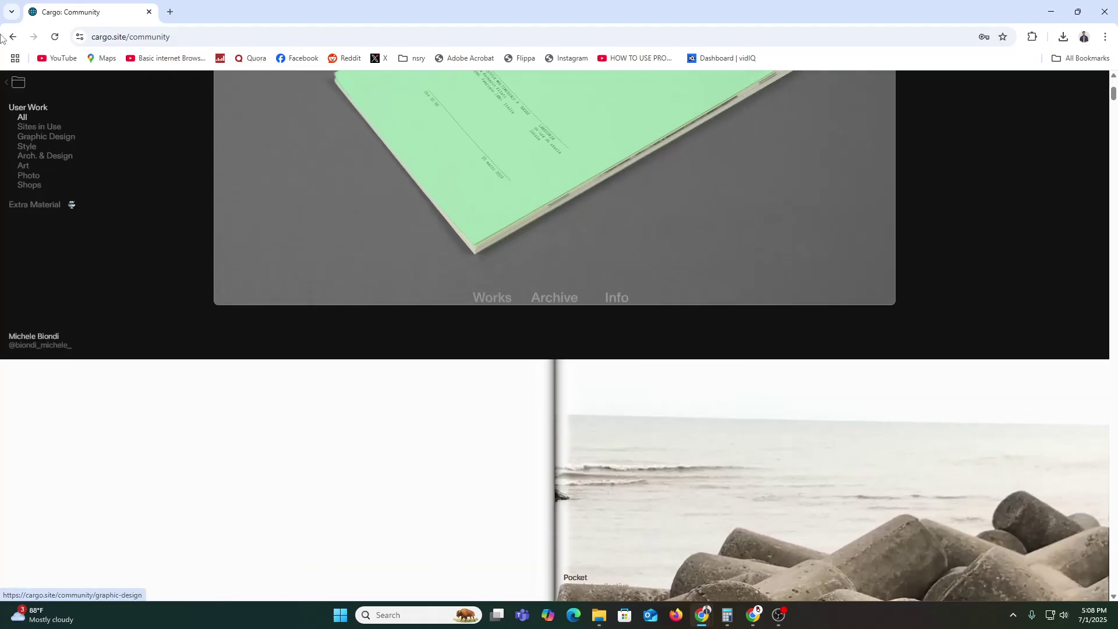
Step: Back on the dashboard, start a New Site and browse the Templates gallery
left_click(14, 85)
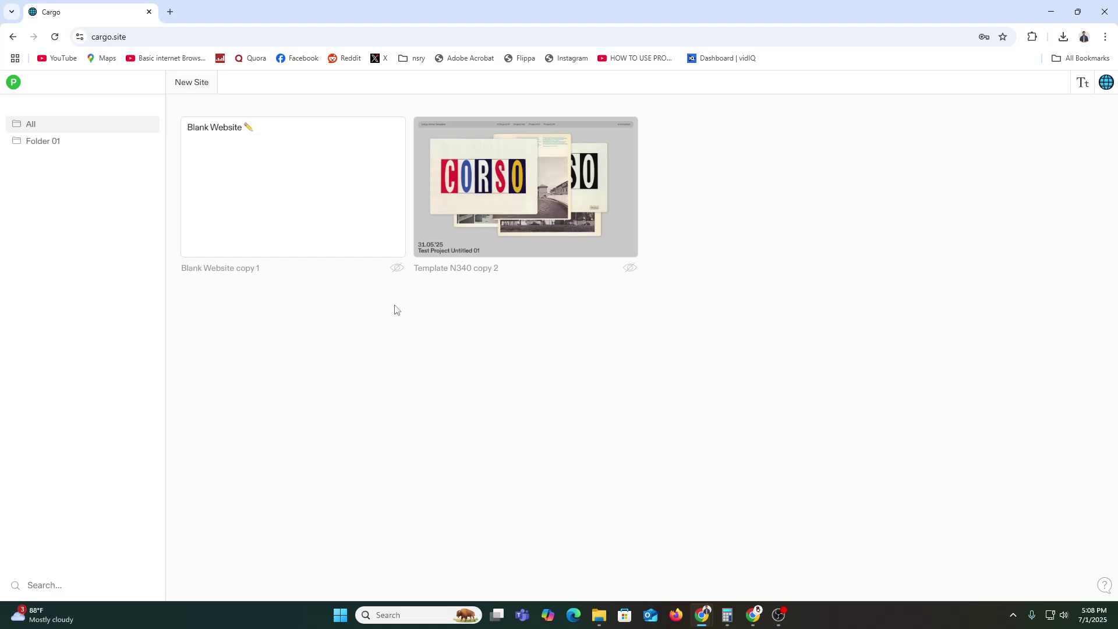
left_click(193, 89)
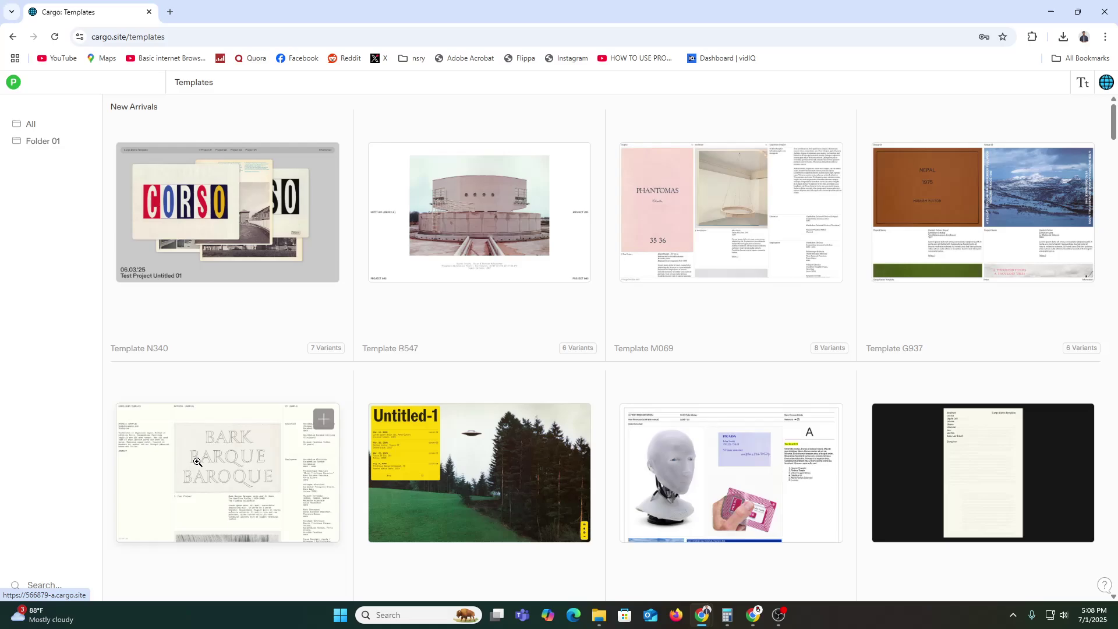
scroll(210, 460, "down", 4)
scroll(524, 431, "down", 3)
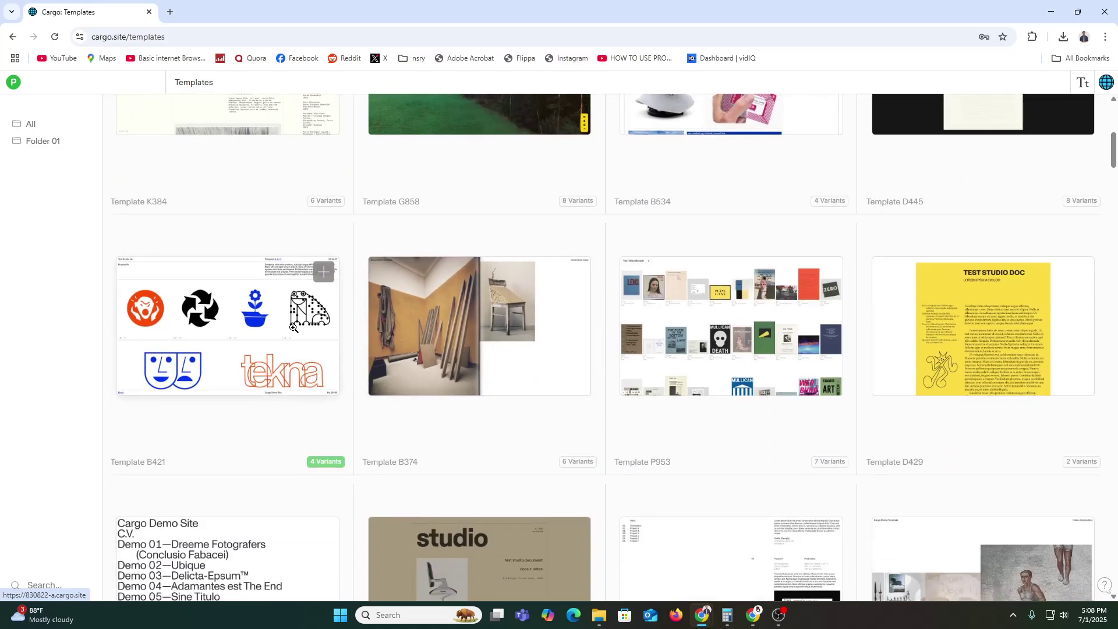
scroll(1011, 386, "down", 4)
scroll(1011, 386, "down", 4)
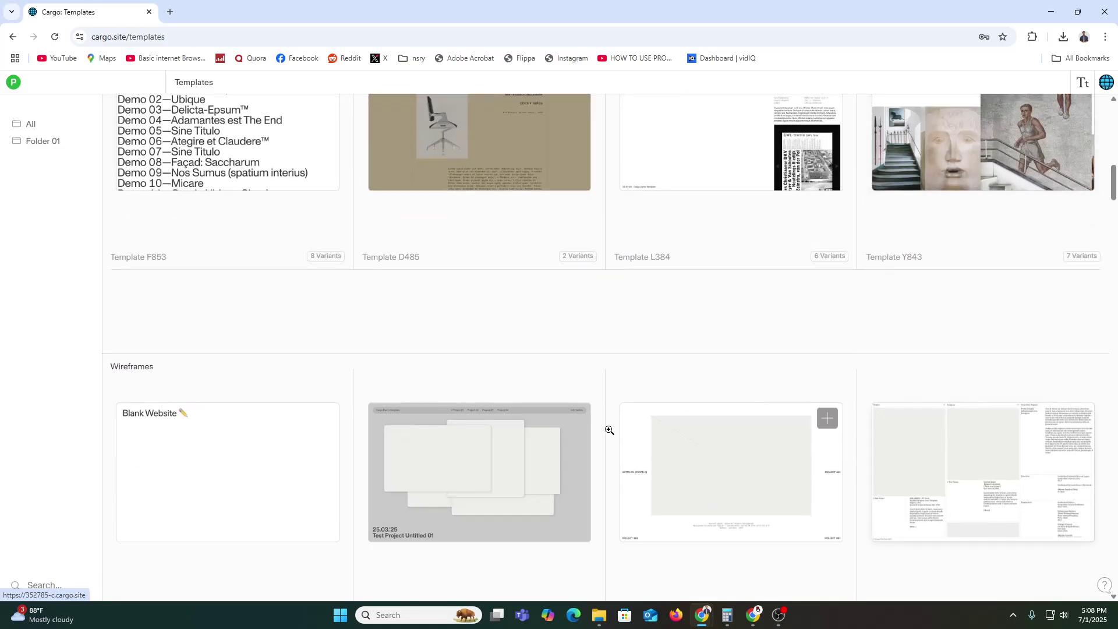
scroll(607, 429, "down", 8)
scroll(609, 429, "up", 15)
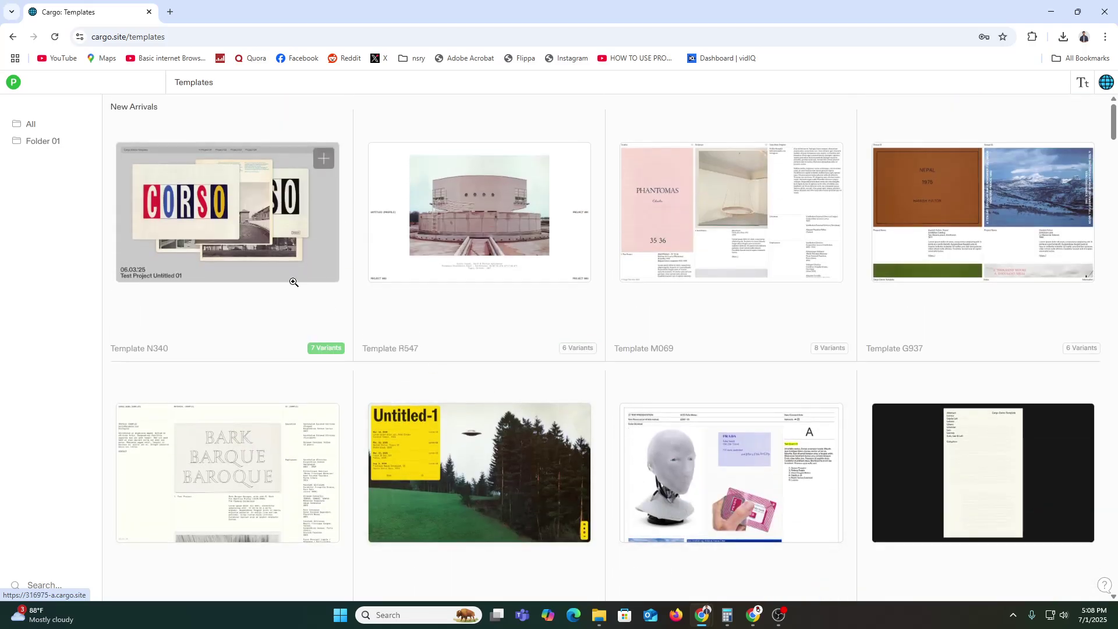
Step: Preview Template N340 in its mobile and desktop layouts
left_click(278, 244)
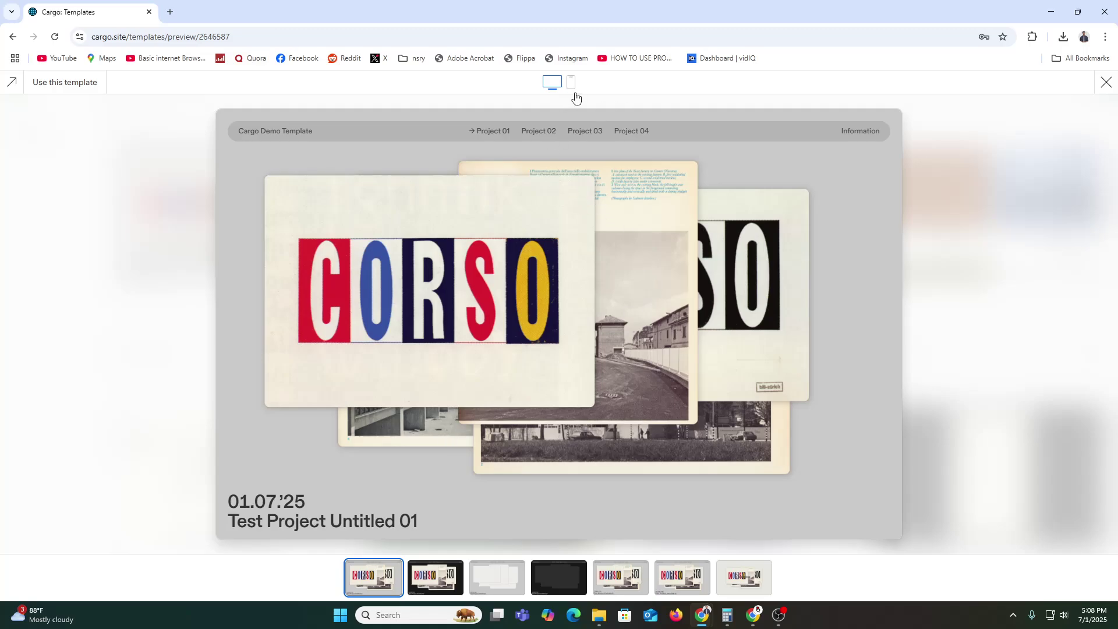
left_click(572, 84)
scroll(558, 291, "down", 10)
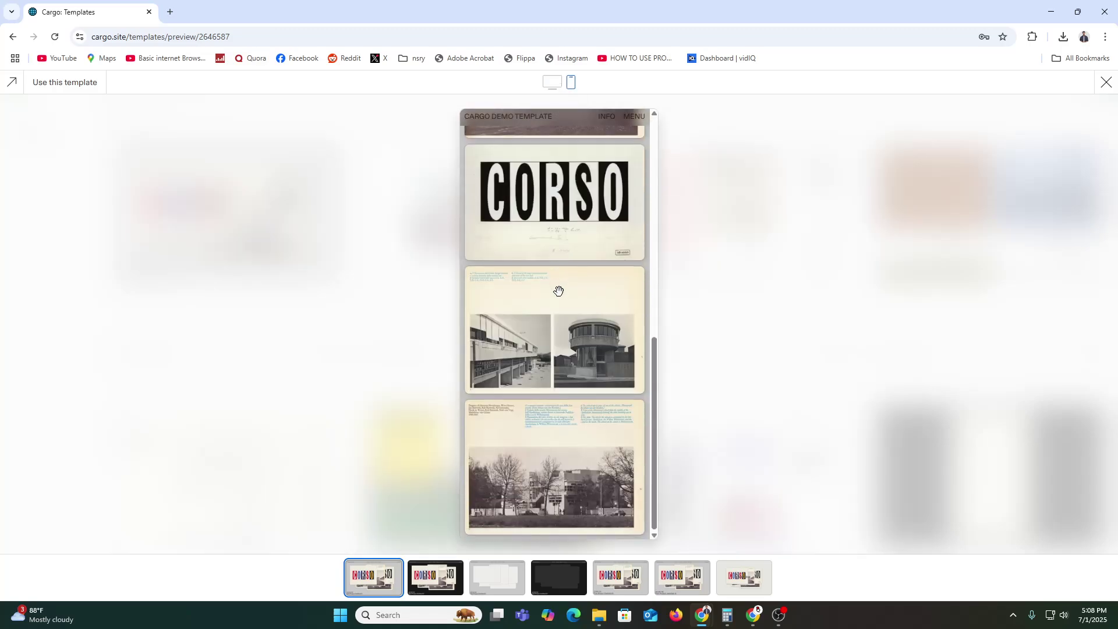
scroll(558, 291, "up", 10)
left_click(552, 82)
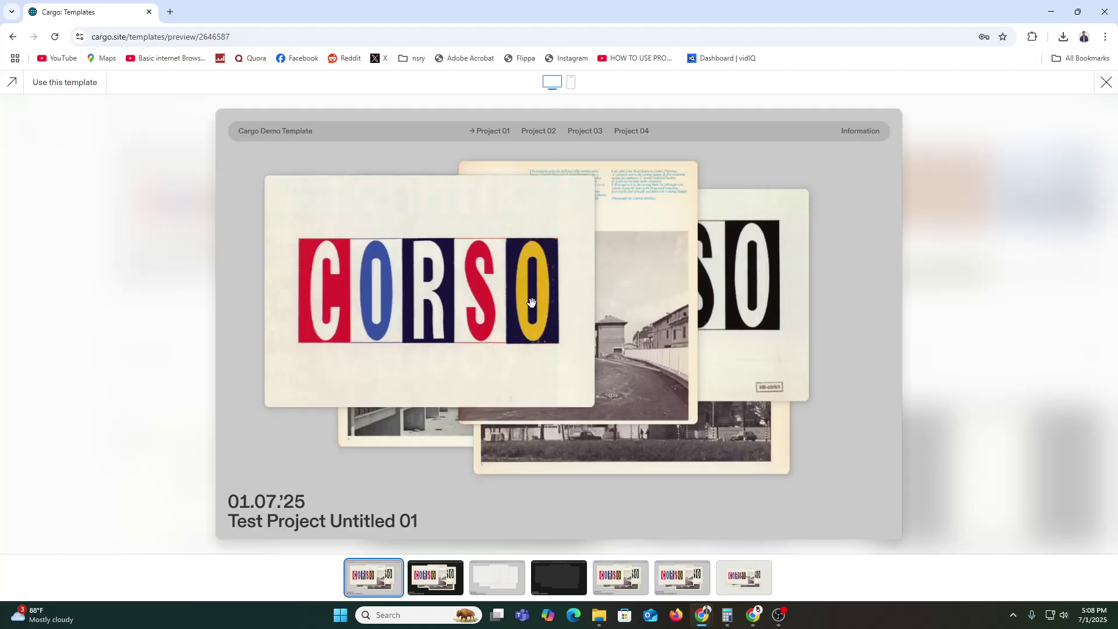
Step: Rearrange the CORSO cards, compare the dark and light variants, and use Template N340
left_click_drag(531, 302, 484, 290)
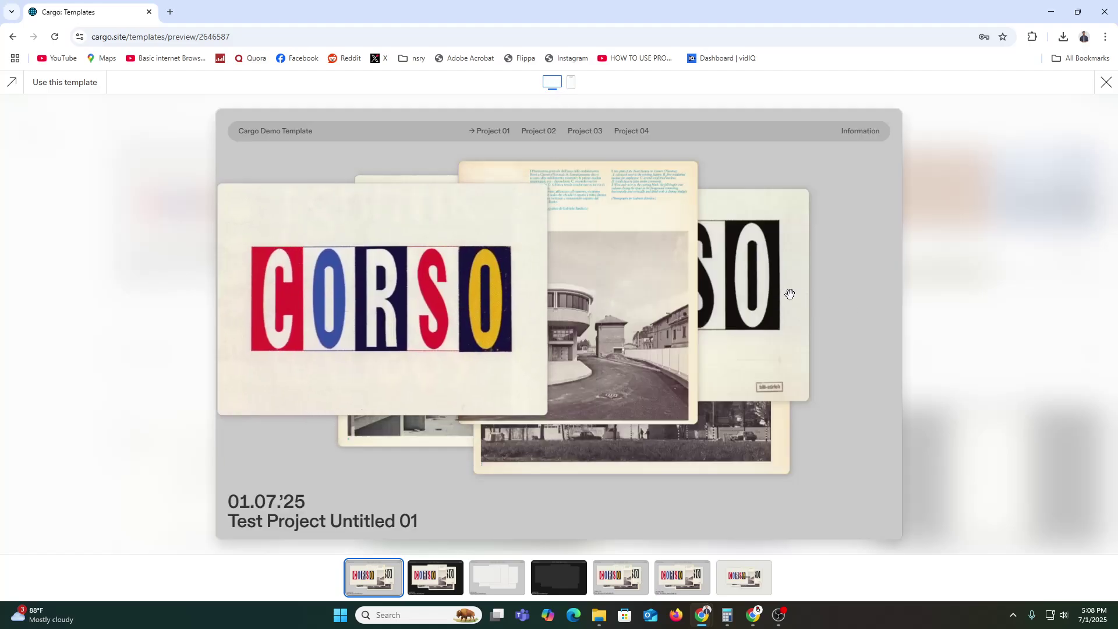
left_click_drag(790, 294, 866, 351)
left_click(435, 583)
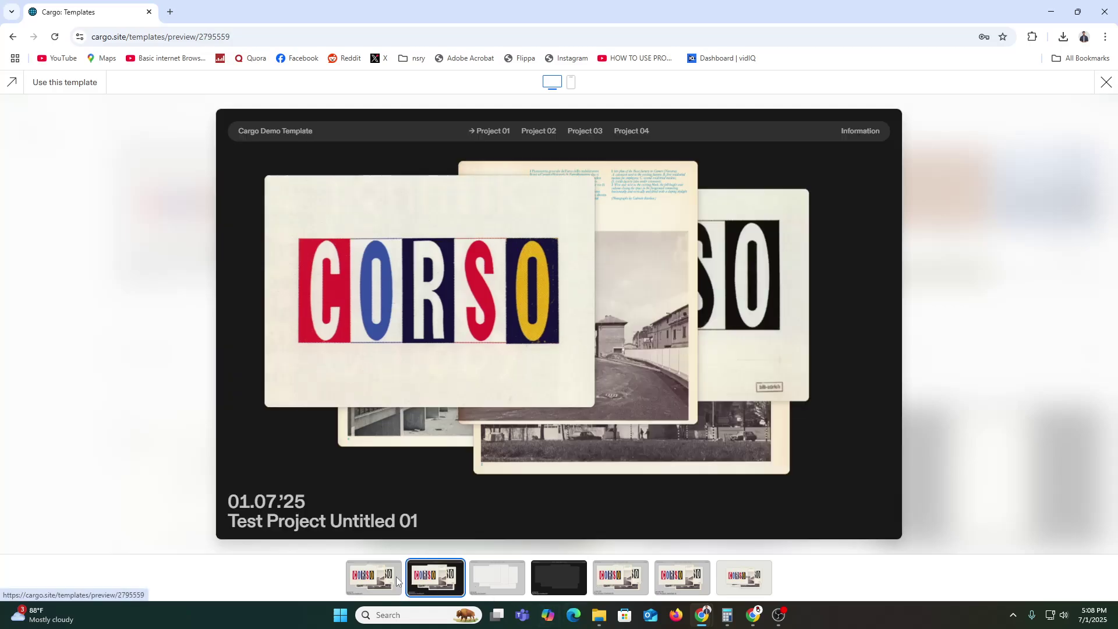
left_click(376, 580)
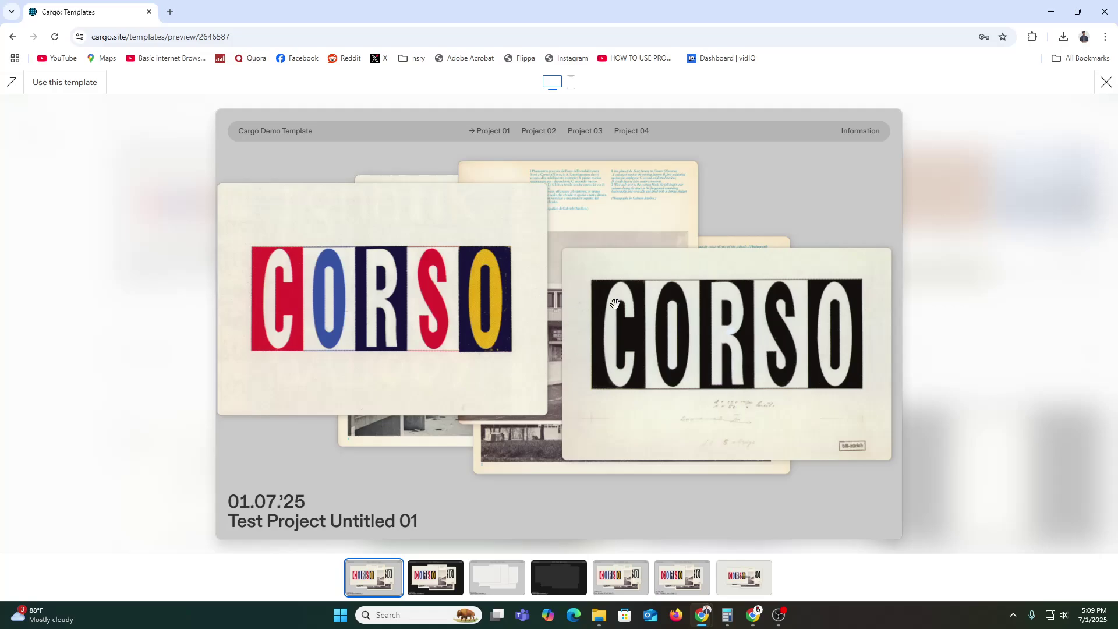
left_click_drag(408, 283, 444, 283)
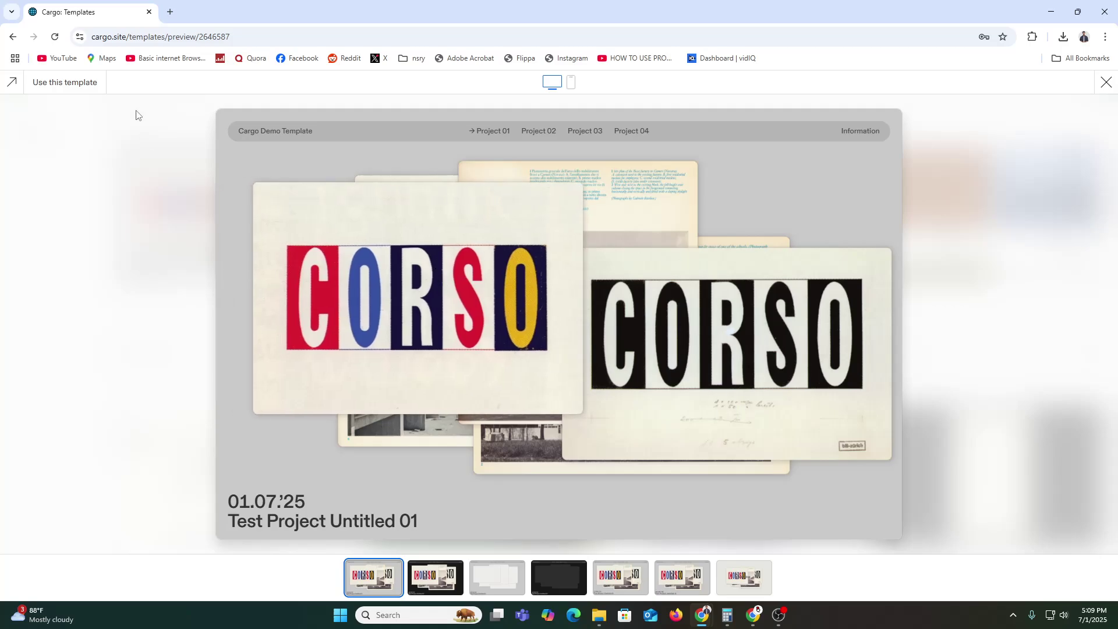
left_click(72, 87)
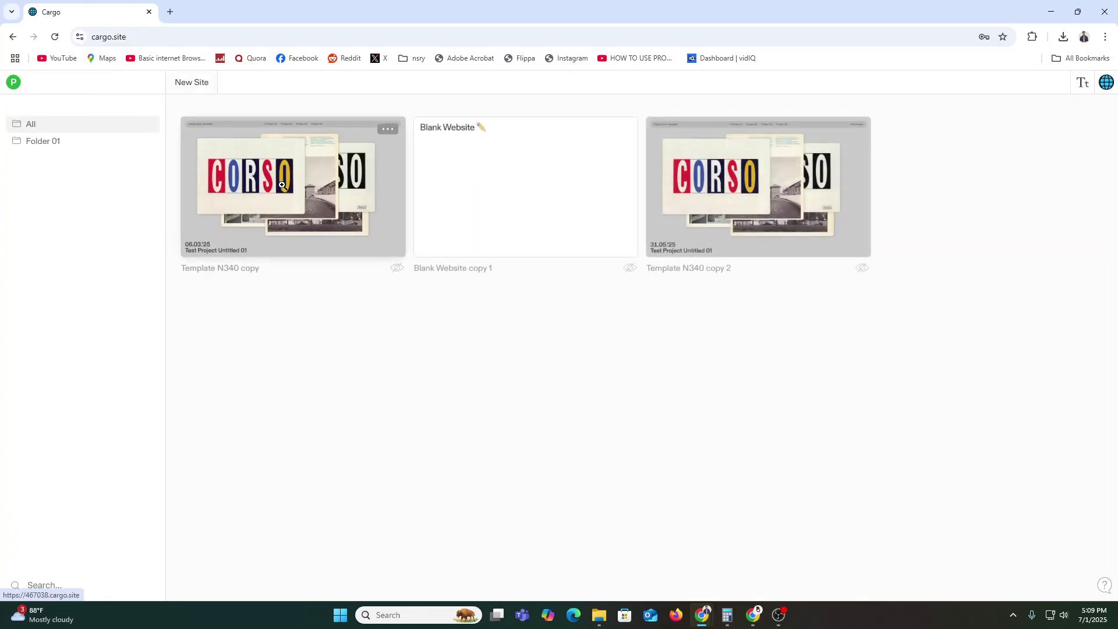
Step: Open the new Template N340 copy for editing and nudge the CORSO image width to 50.15
left_click(387, 131)
left_click(432, 131)
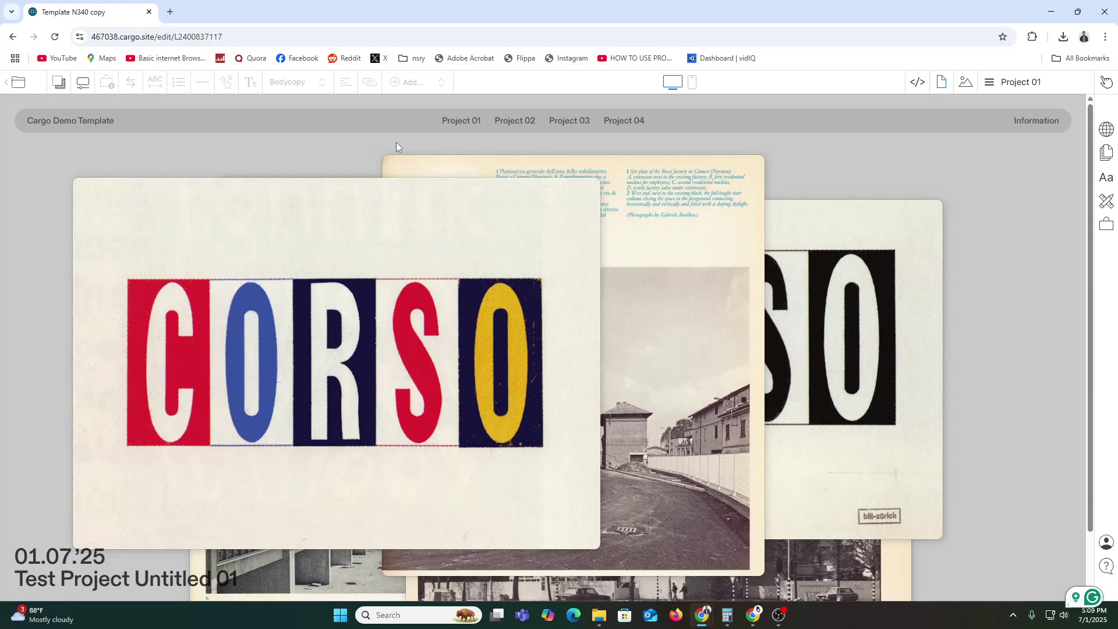
left_click(366, 226)
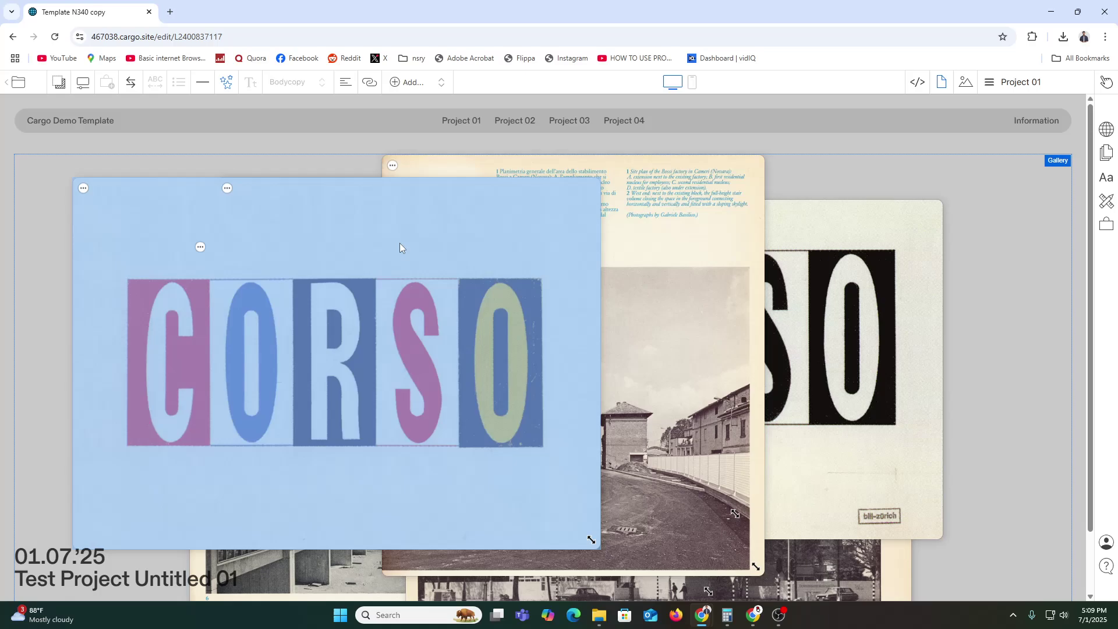
left_click(201, 246)
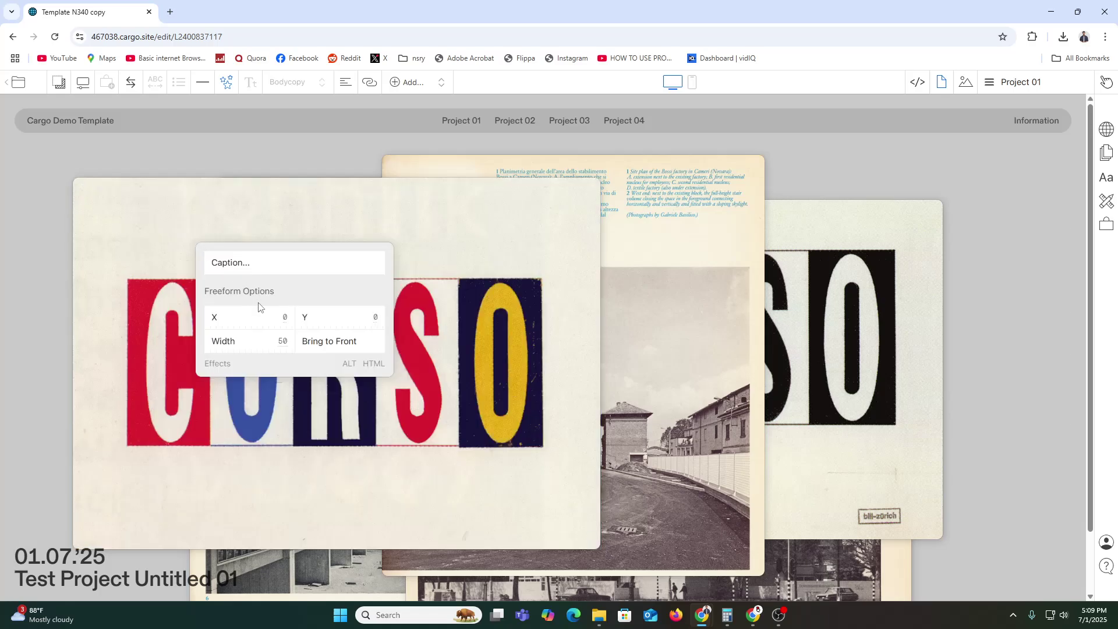
left_click(252, 260)
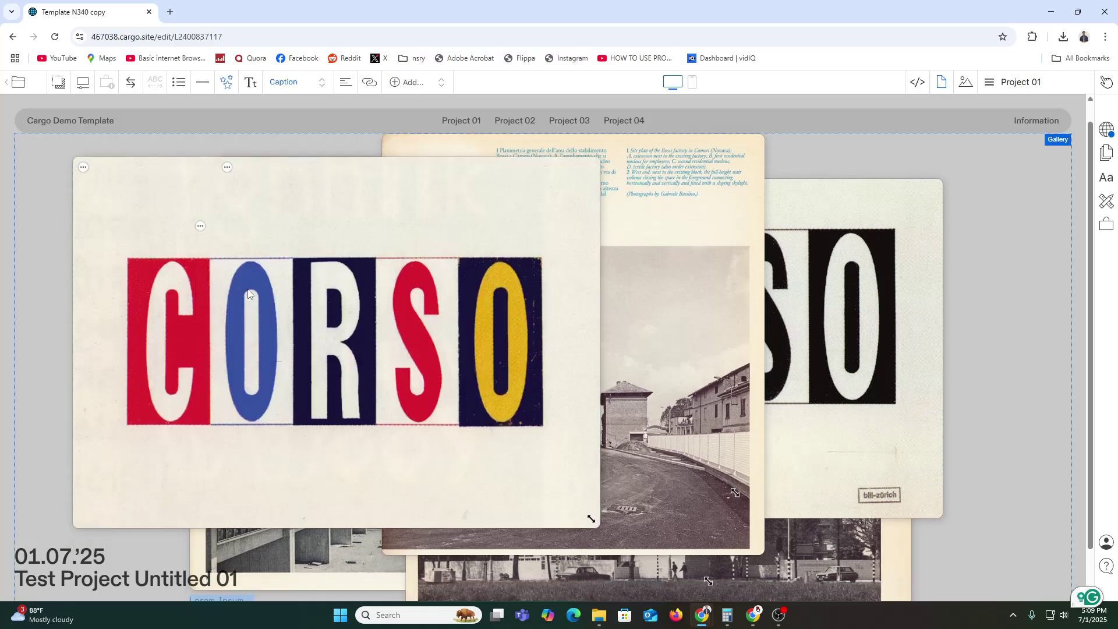
left_click(267, 310)
left_click(201, 232)
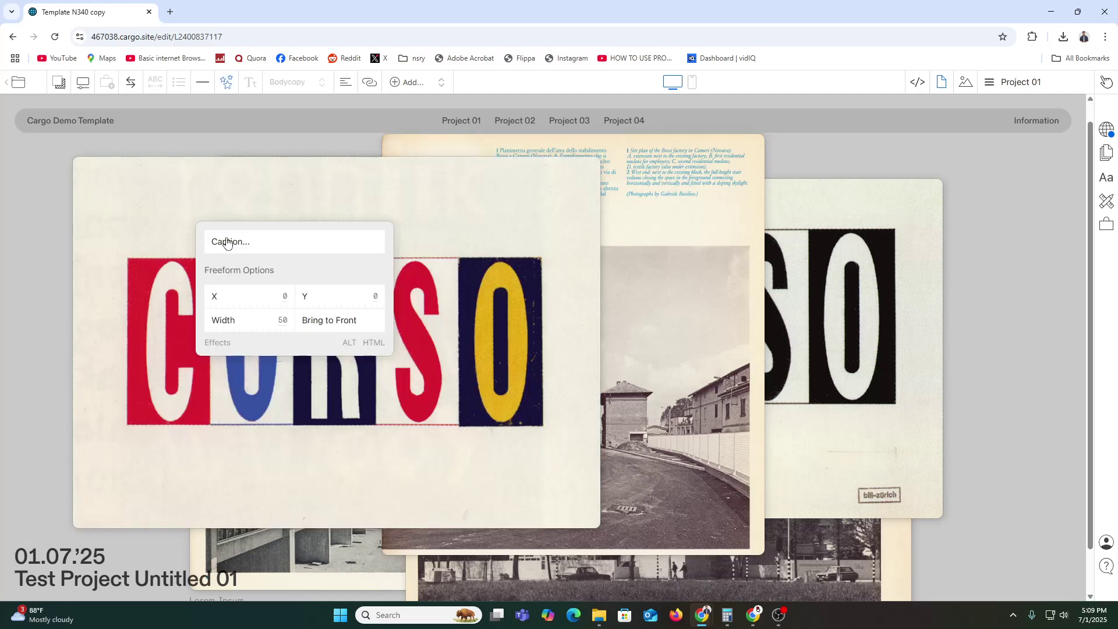
left_click_drag(272, 318, 265, 318)
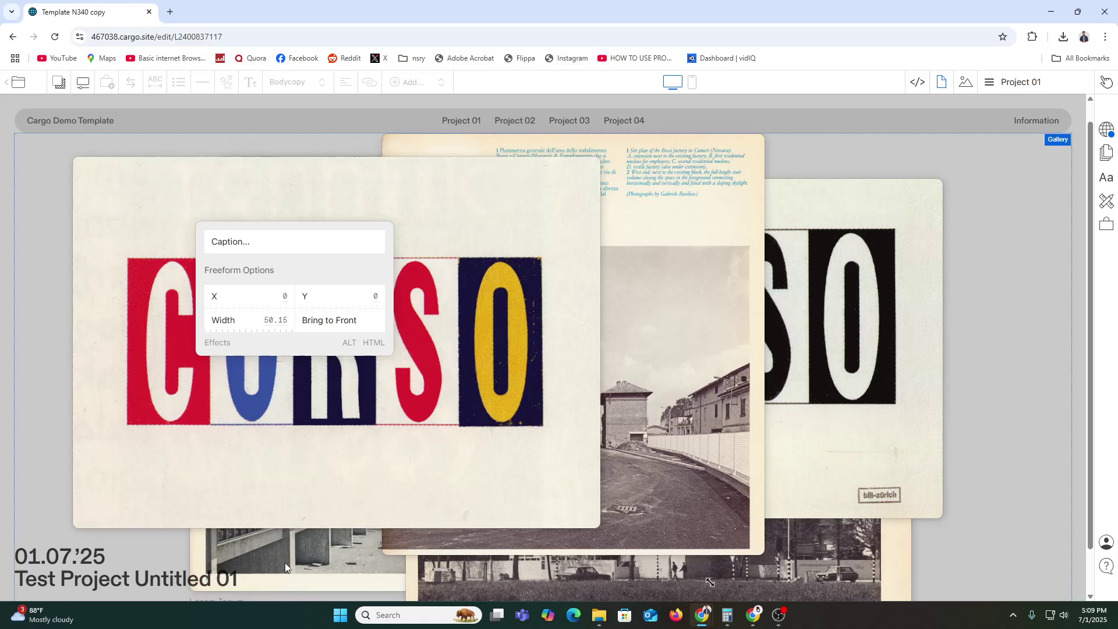
left_click(195, 460)
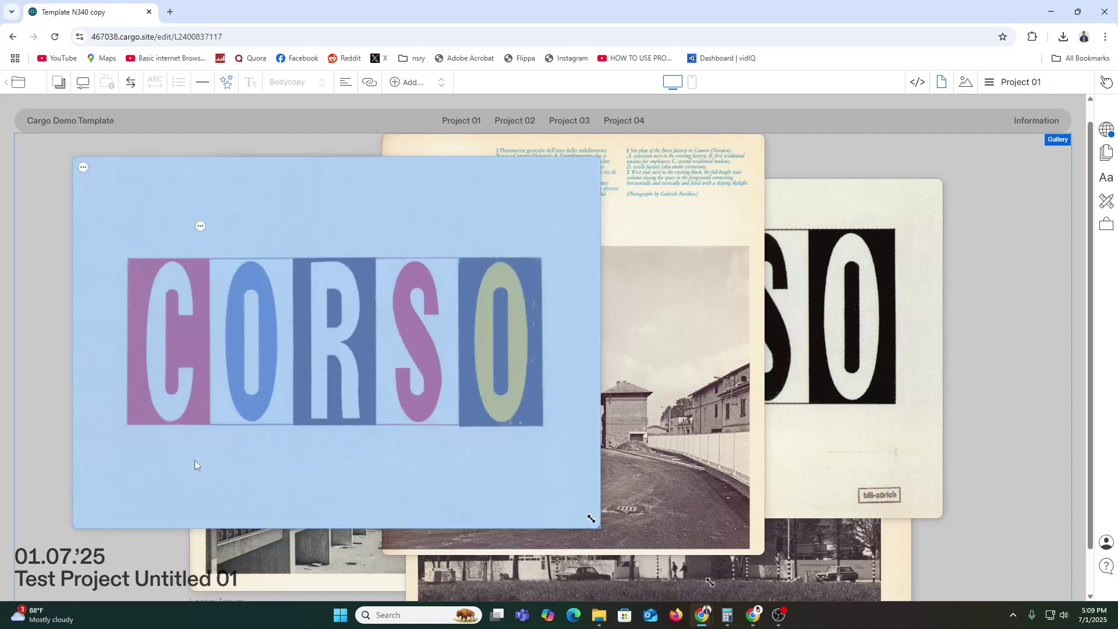
Step: Widen the CORSO image to 52.7 and inspect its media-item HTML markup
left_click(83, 168)
left_click(138, 192)
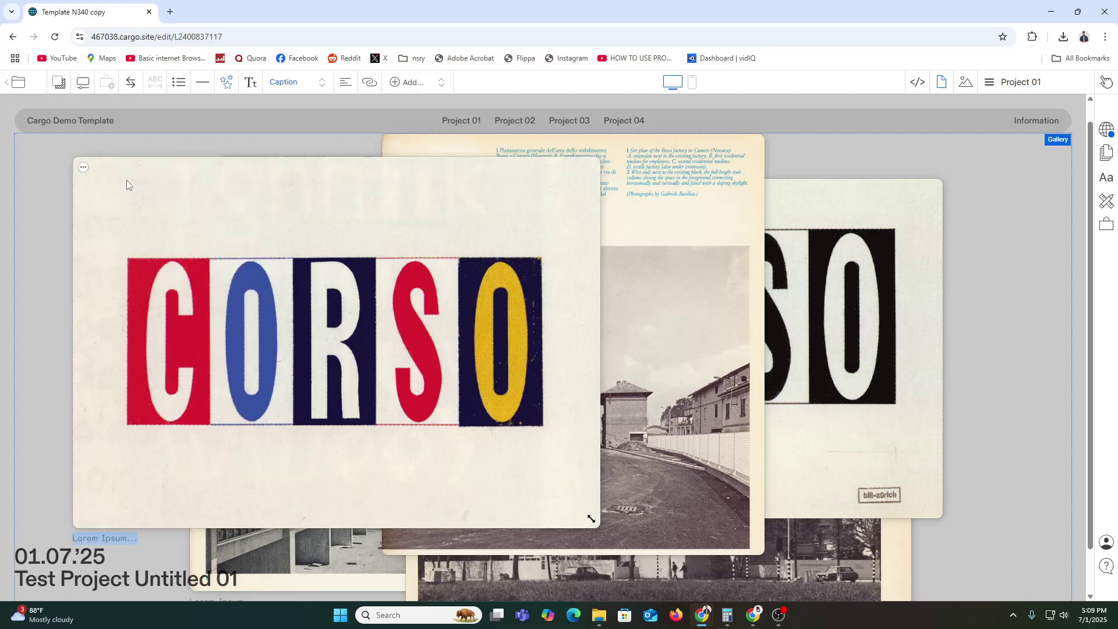
left_click(88, 174)
left_click_drag(164, 264, 188, 252)
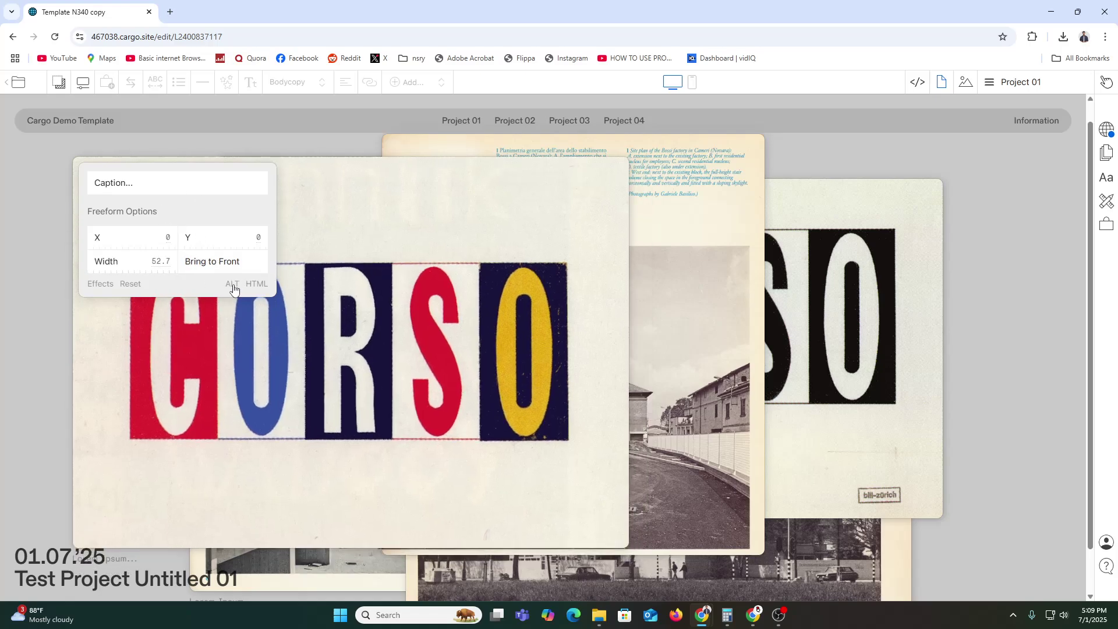
left_click(254, 285)
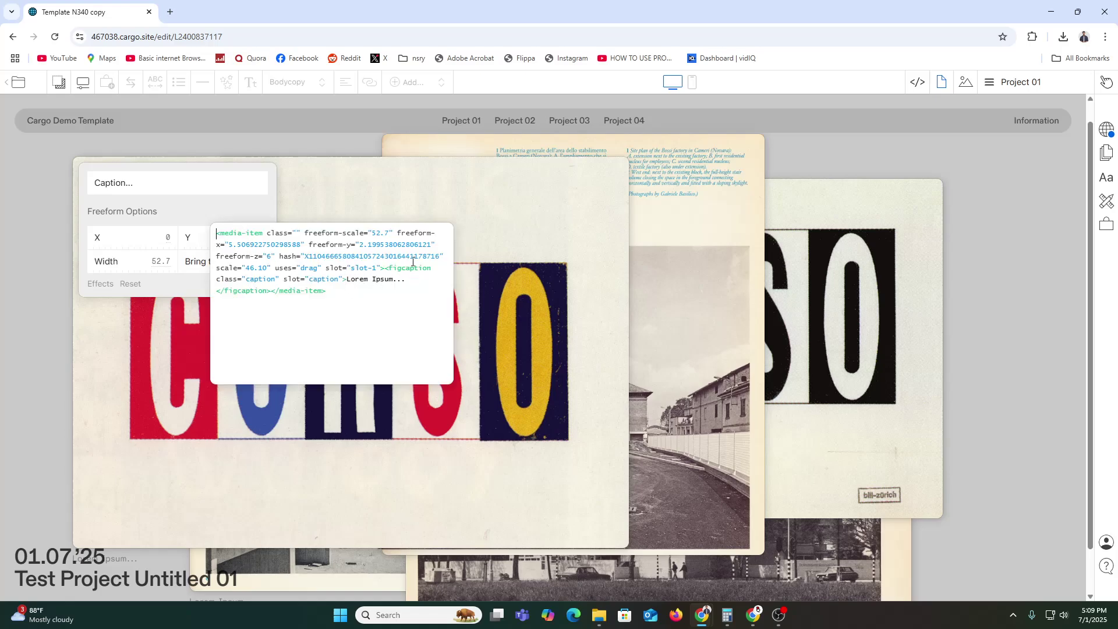
left_click(104, 287)
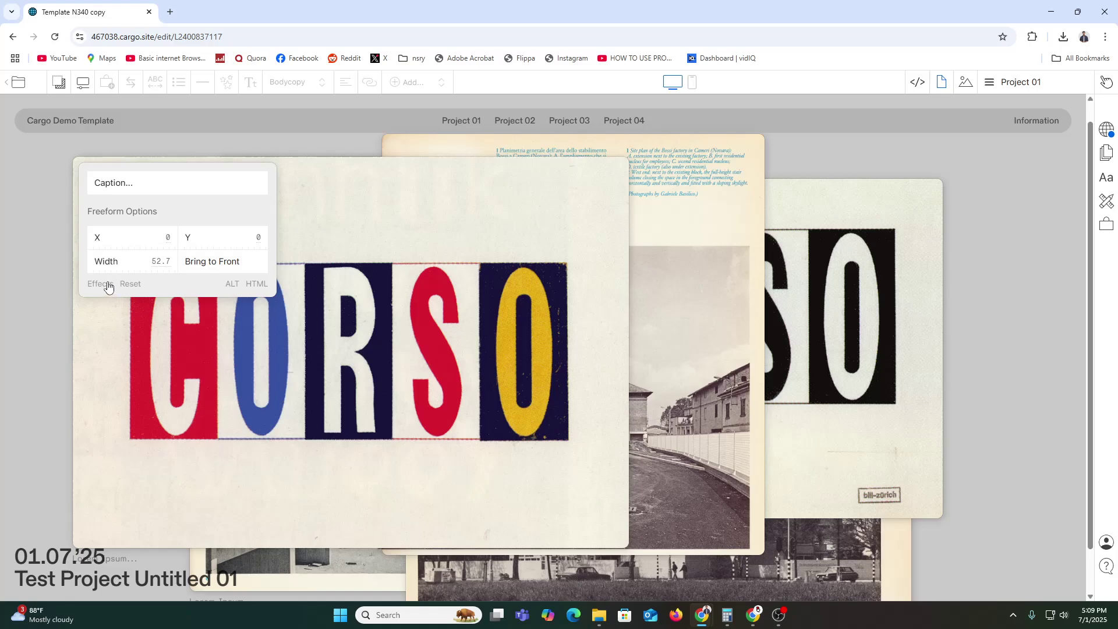
Step: Set the CORSO image's border colour to a light red in the Effects Border settings
left_click(108, 285)
left_click(152, 167)
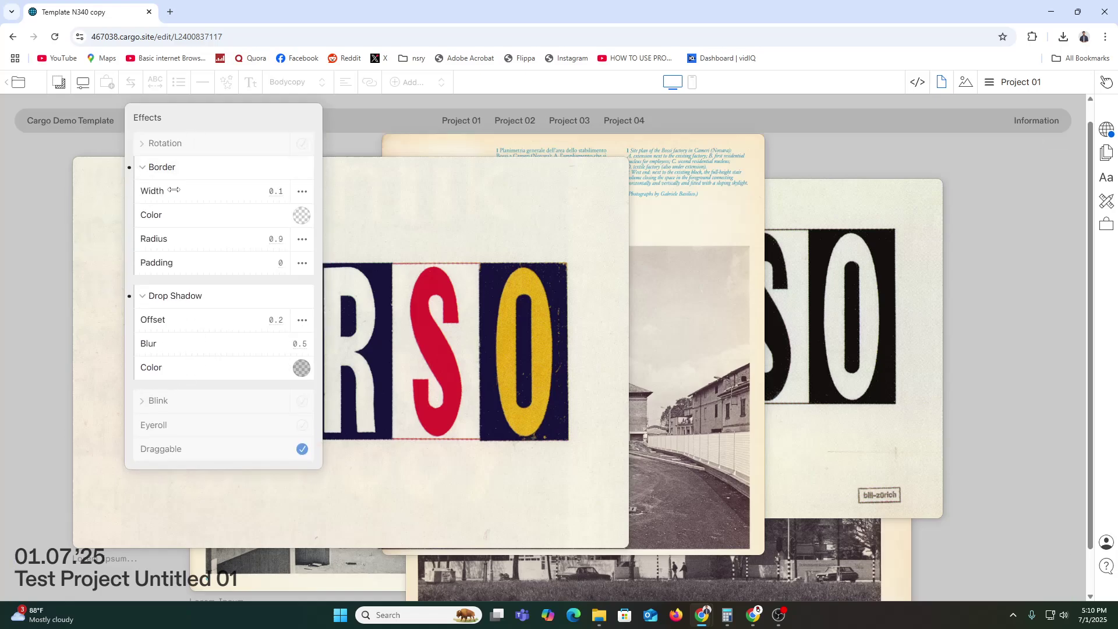
left_click(301, 215)
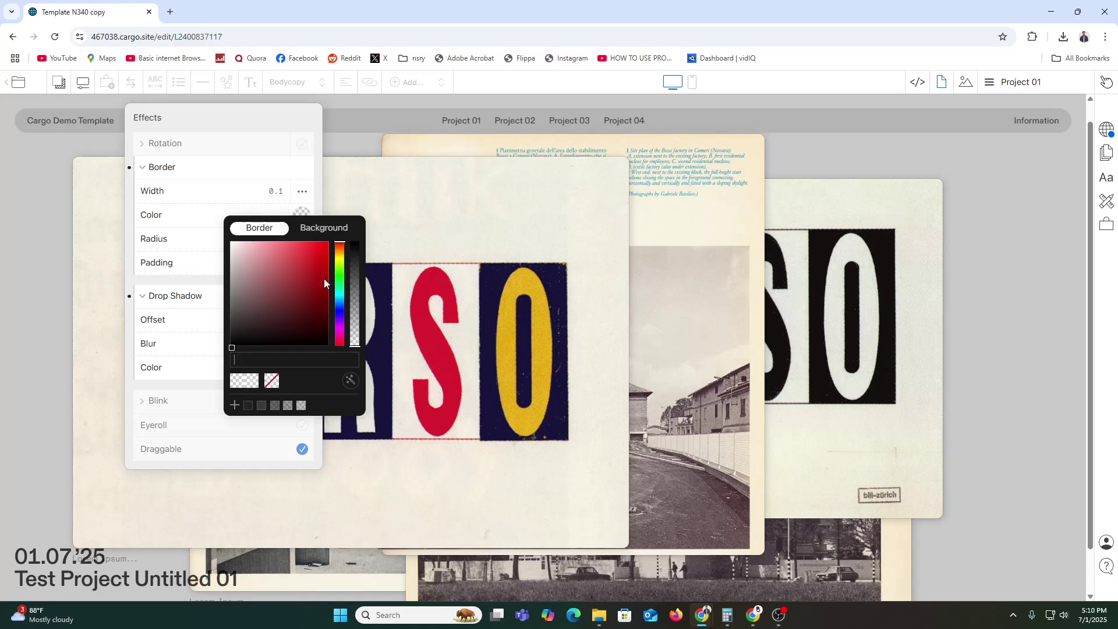
left_click(328, 249)
left_click(308, 247)
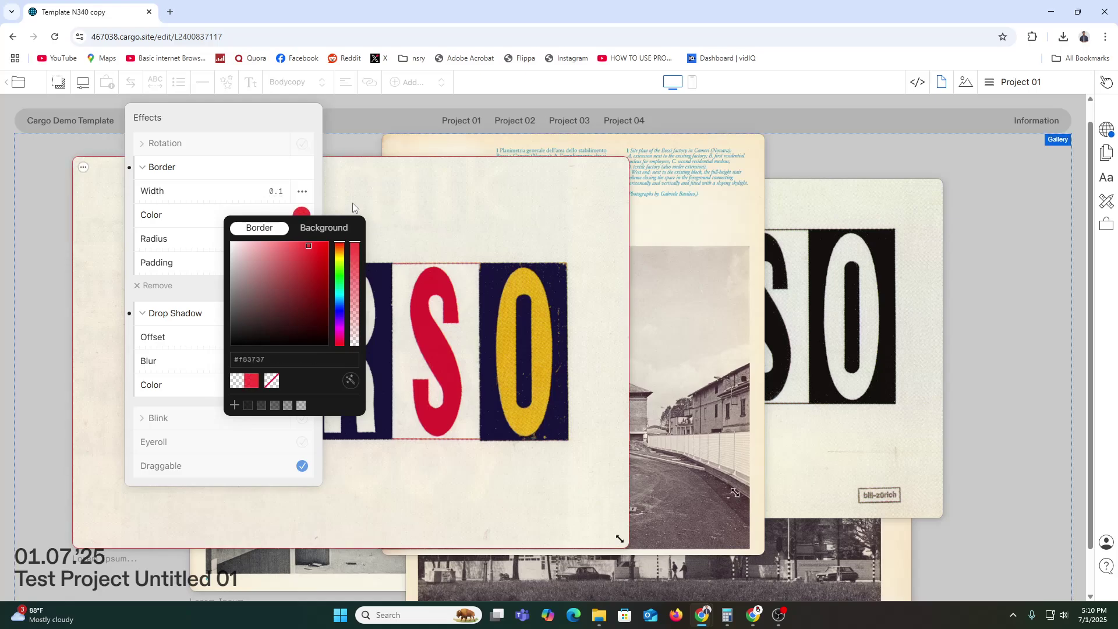
left_click(261, 153)
left_click(191, 174)
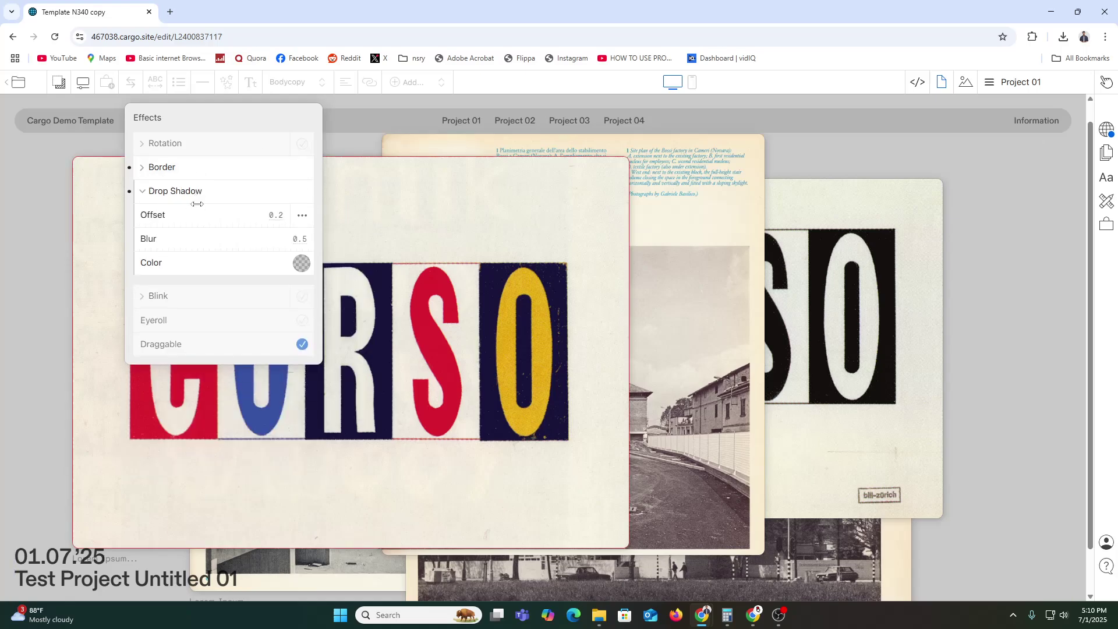
left_click(178, 173)
left_click(195, 169)
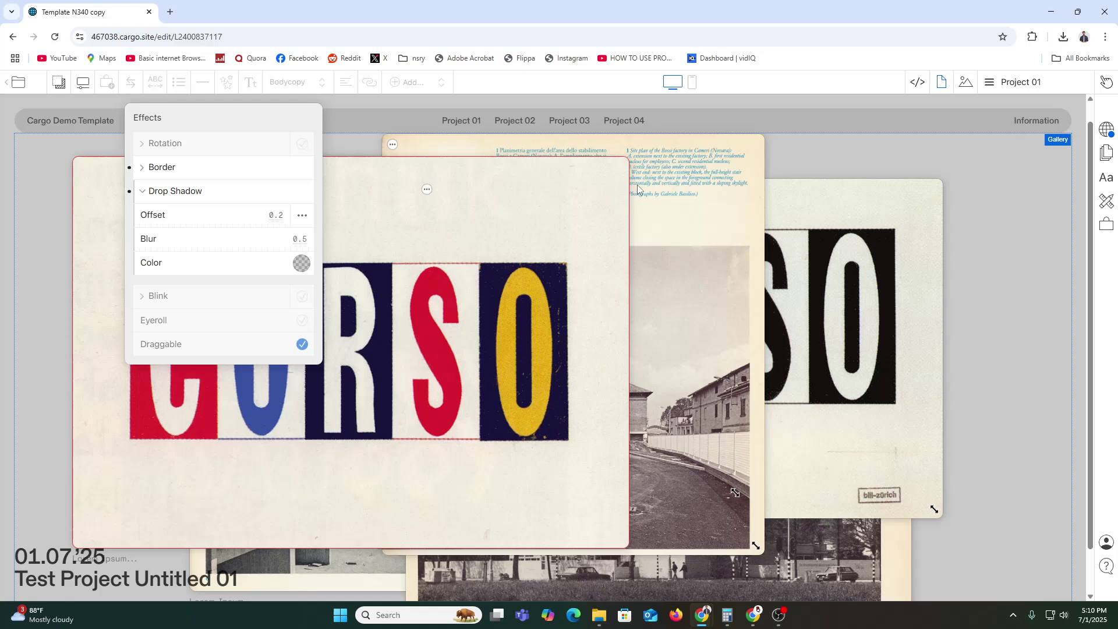
Step: Close the effects and browse the Default Page Settings and Publish Settings panels
left_click(990, 265)
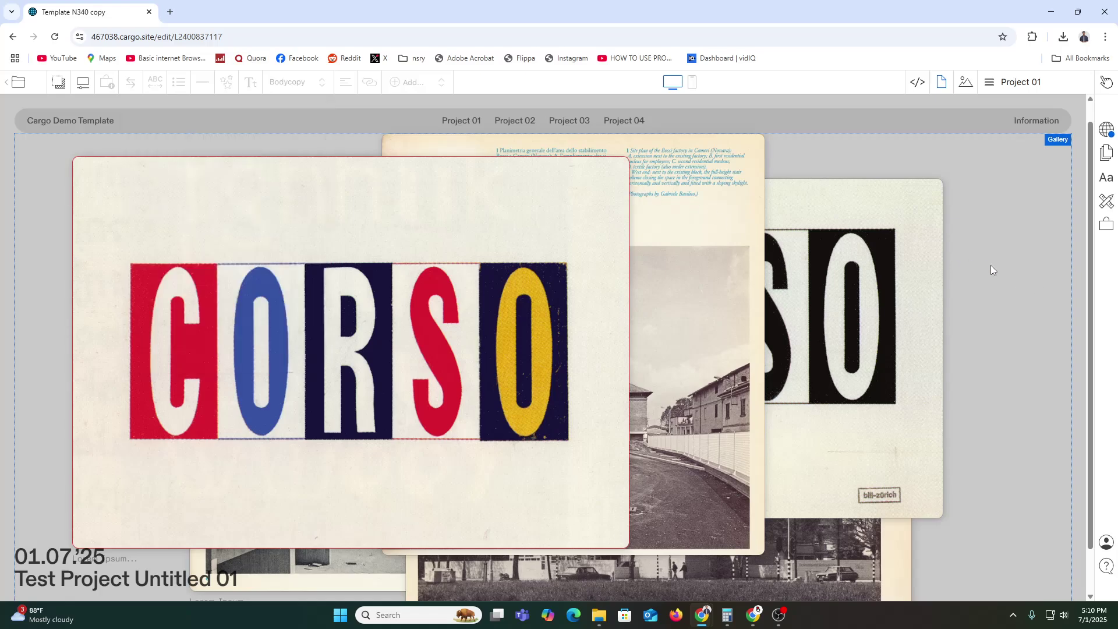
left_click(1107, 159)
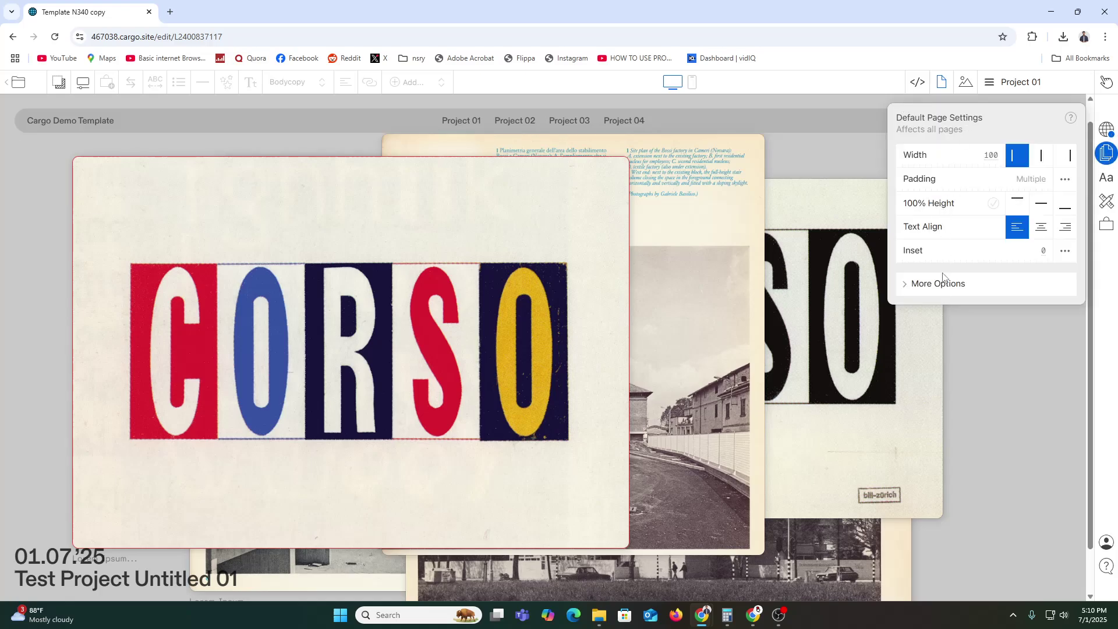
left_click(1108, 130)
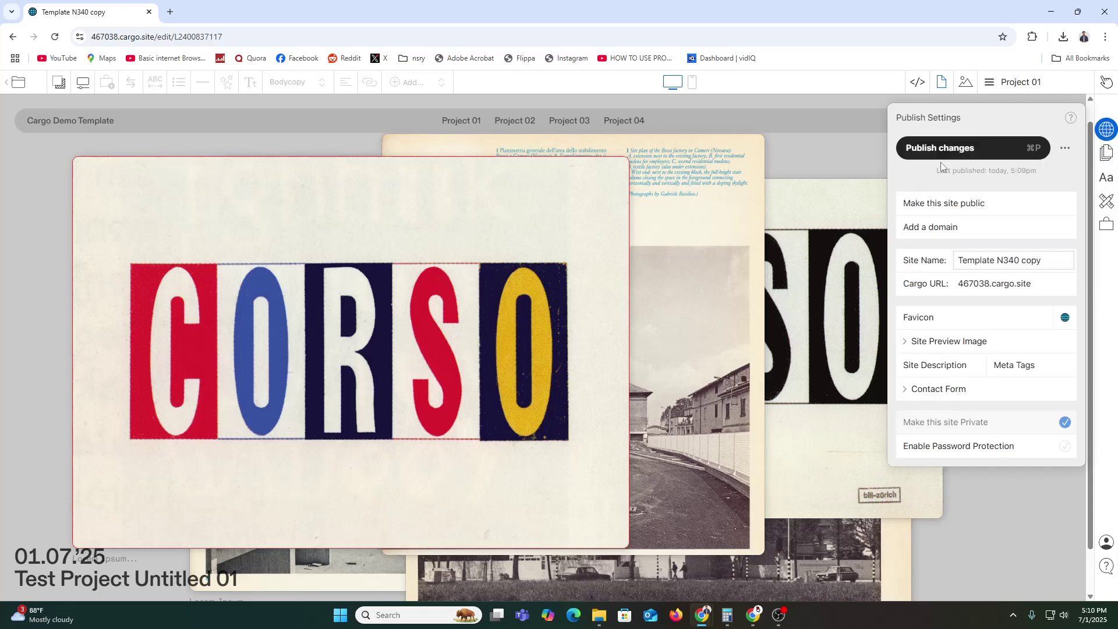
left_click(837, 142)
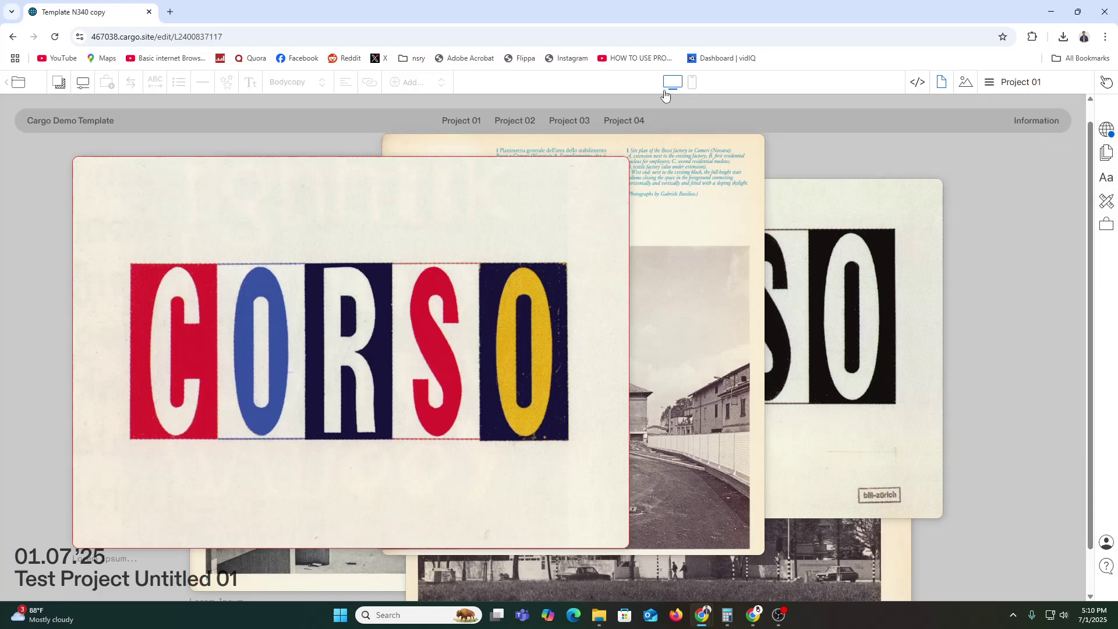
Step: Check the Flying Object section in Page Options, then bring up the Add element list
left_click(85, 85)
left_click(43, 143)
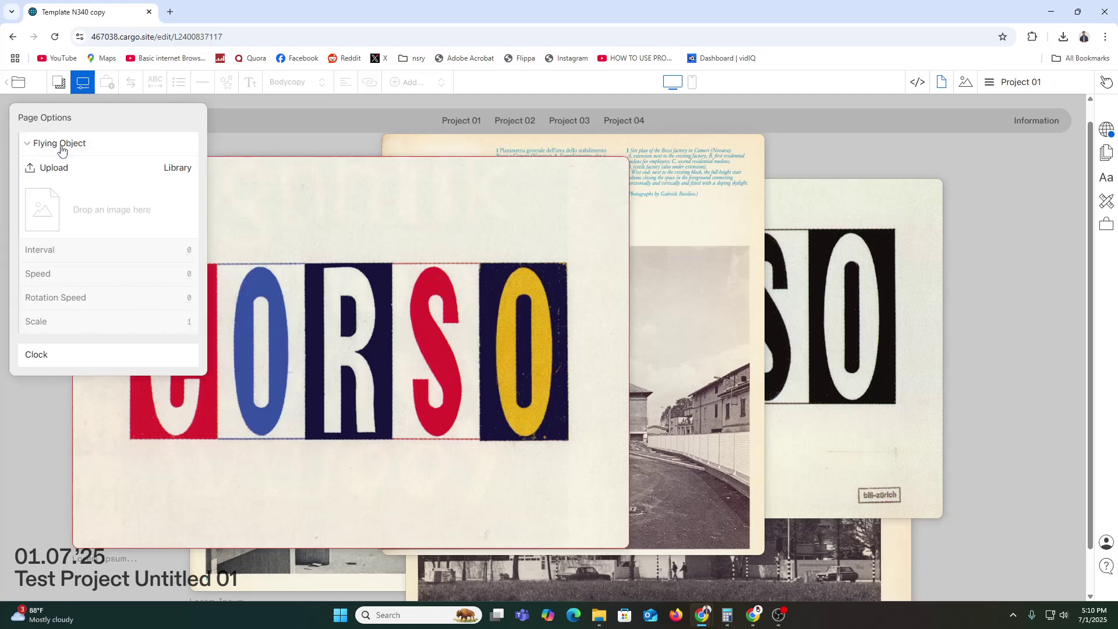
left_click(62, 144)
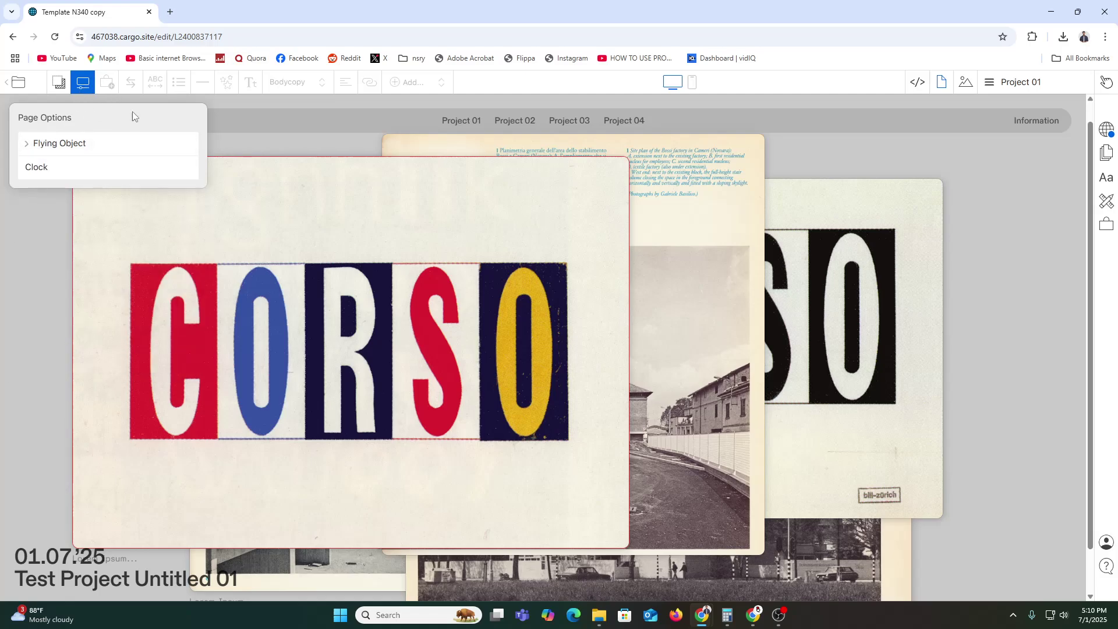
left_click(243, 116)
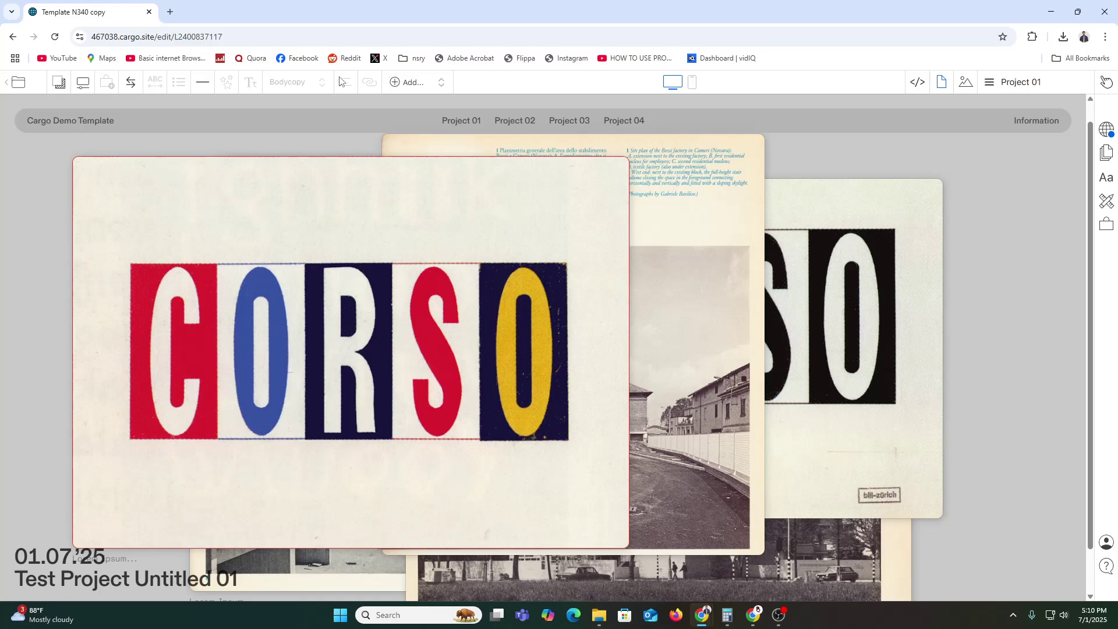
left_click(415, 82)
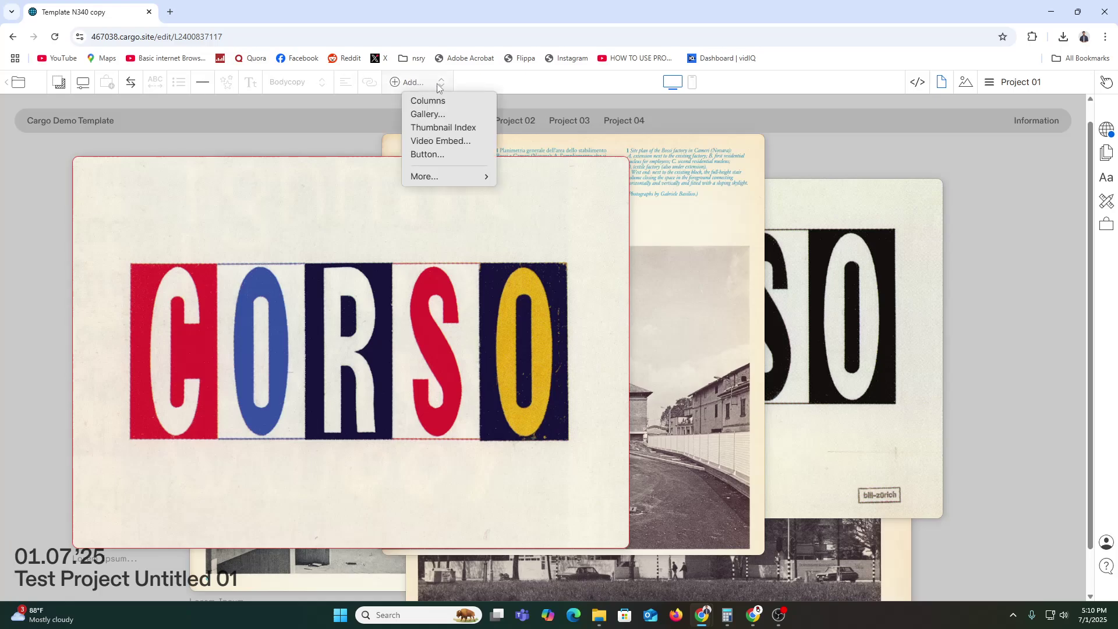
Step: Add a blue Button 01 style button to the page
left_click(434, 155)
left_click(463, 267)
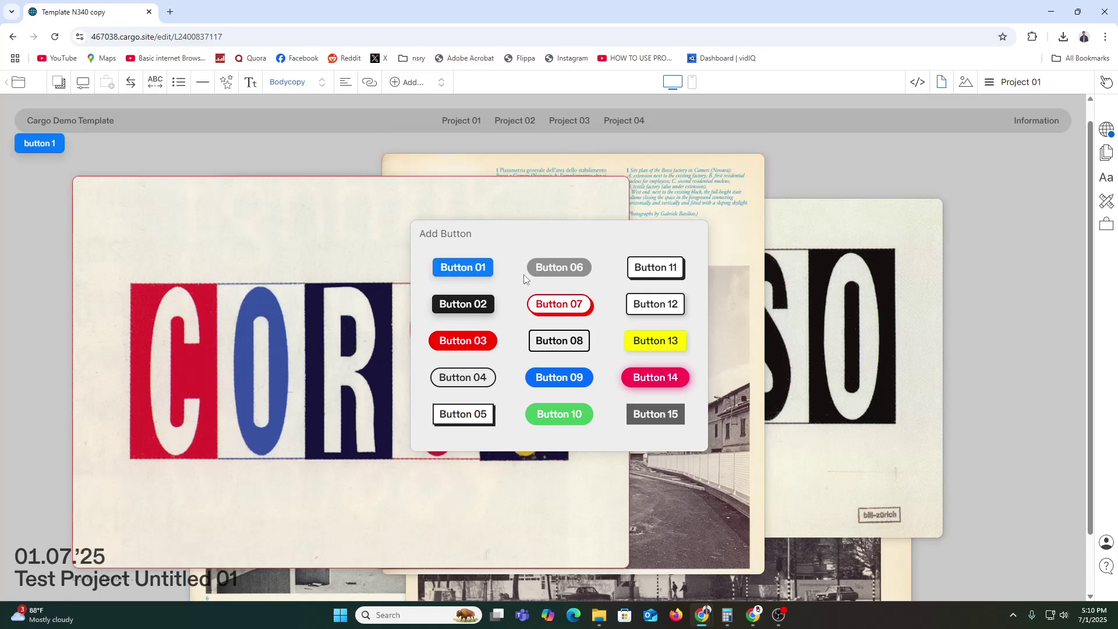
left_click(79, 143)
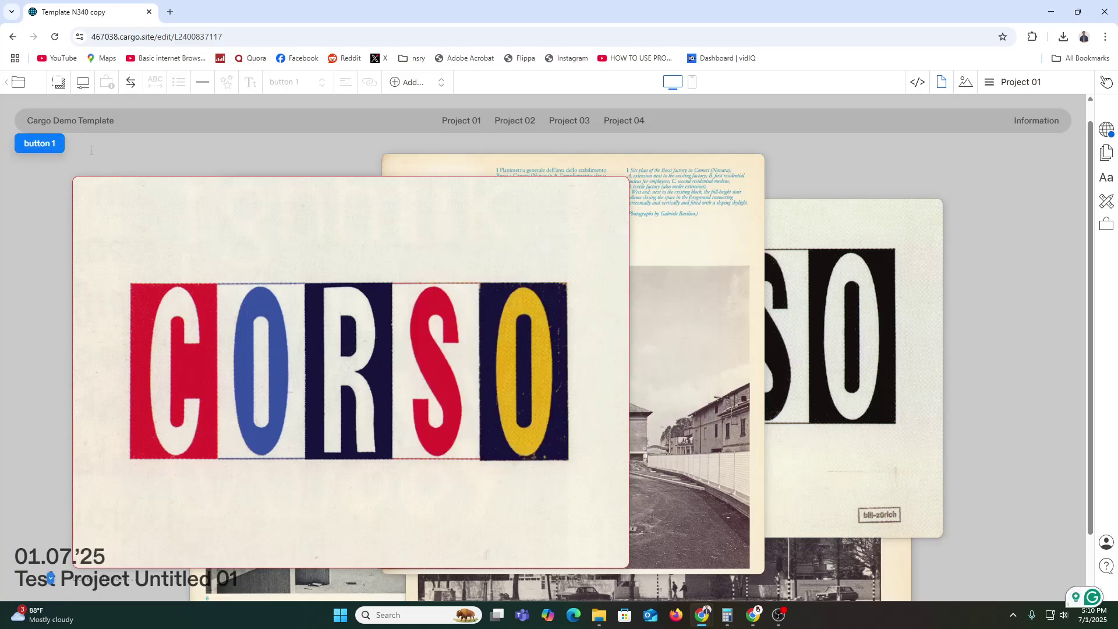
Step: Select part of the 'button 1' label and check the button's context menu
left_click_drag(37, 143, 58, 143)
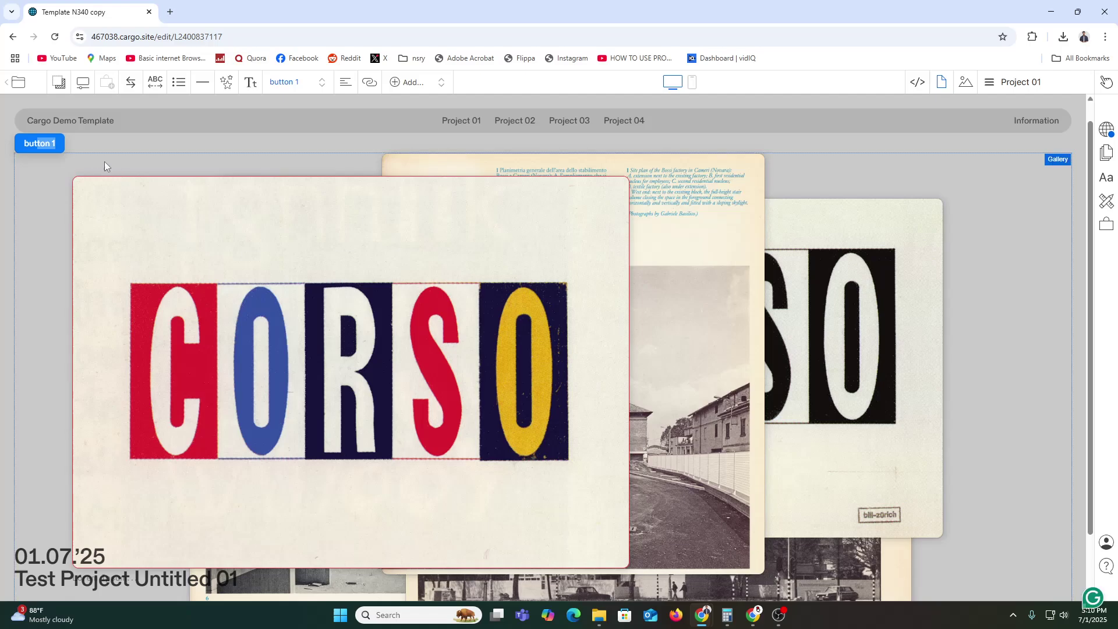
left_click(59, 132)
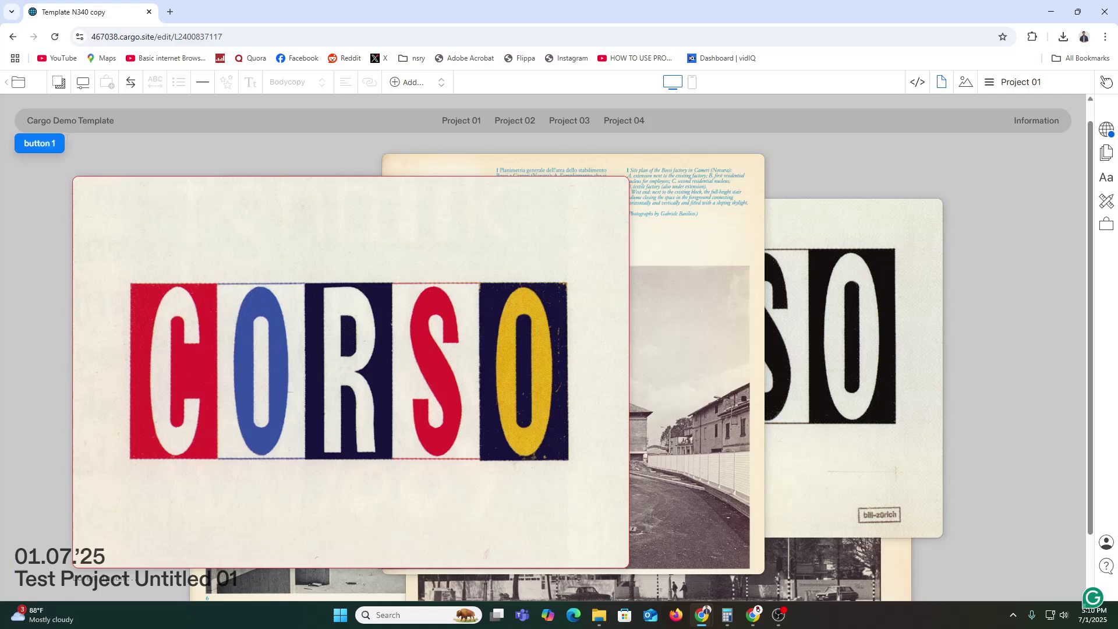
right_click(46, 146)
left_click(82, 140)
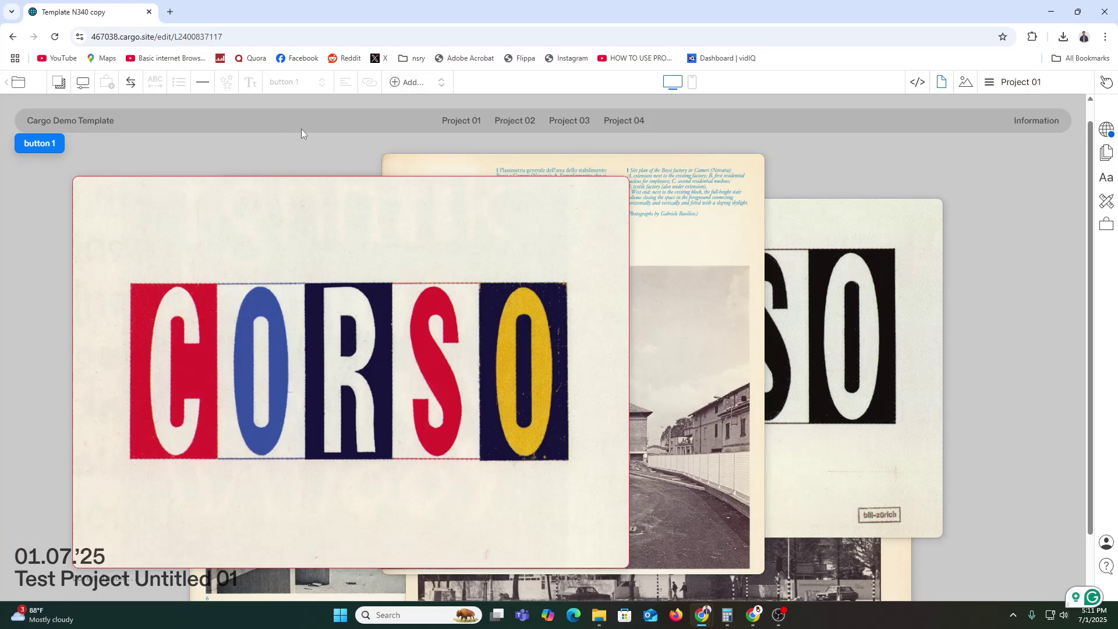
left_click(442, 86)
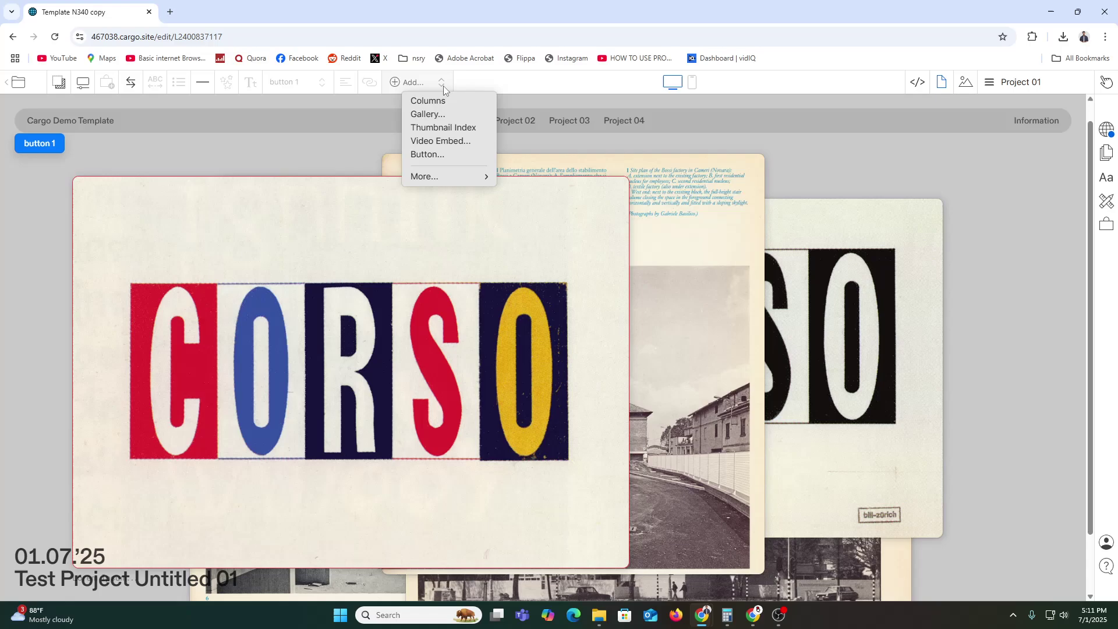
Step: Open the Pages list and collapse the Project 01, 02, 03 and 04 folders
left_click(947, 83)
left_click(965, 82)
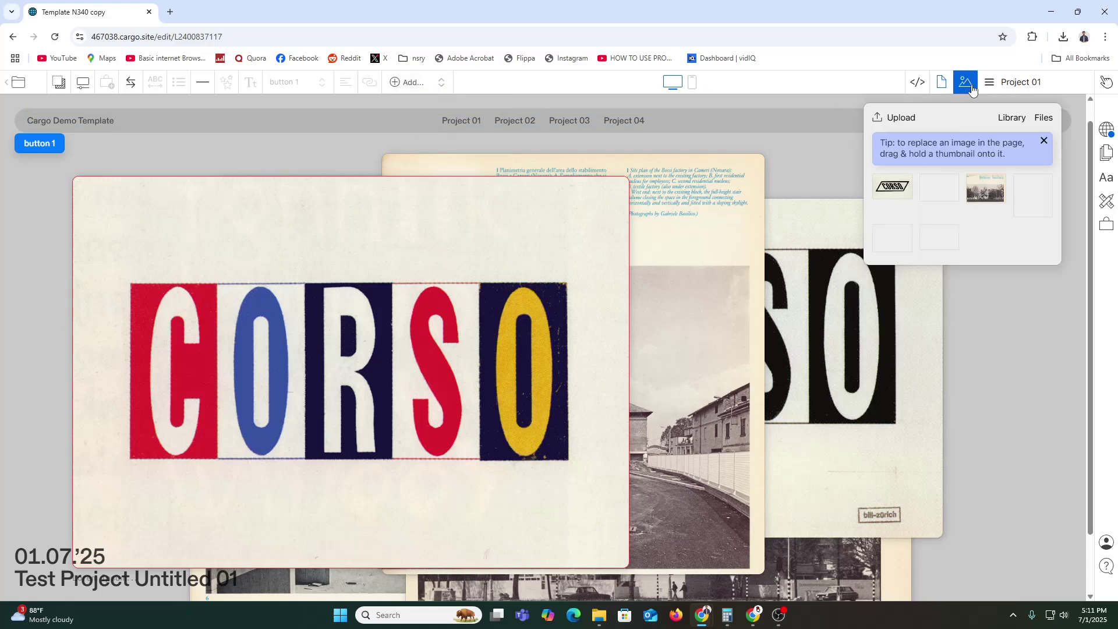
left_click(994, 84)
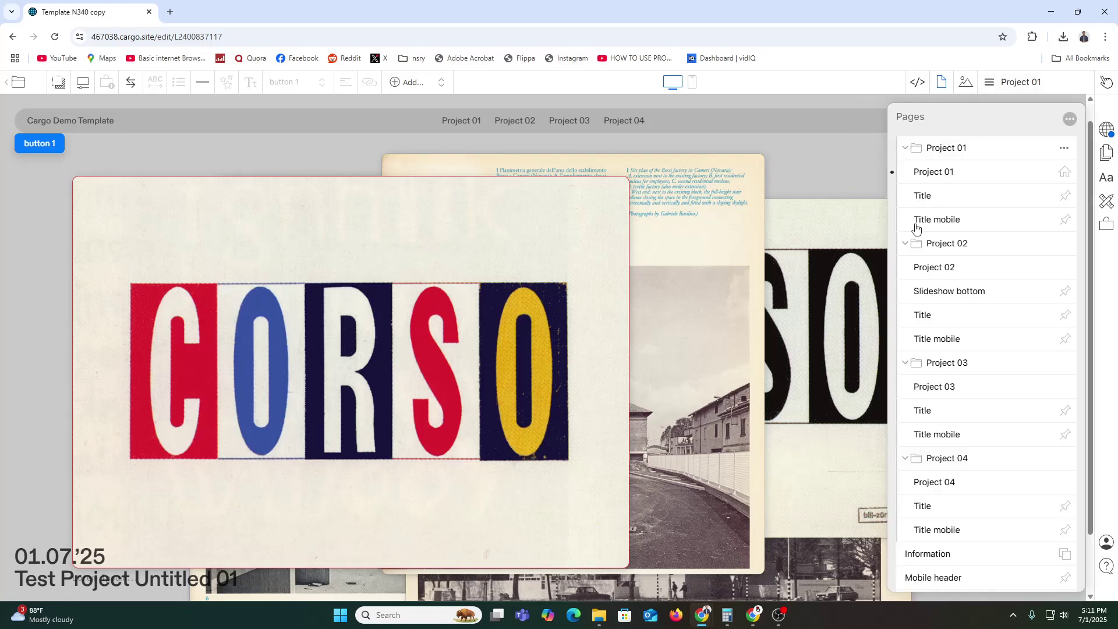
left_click(905, 362)
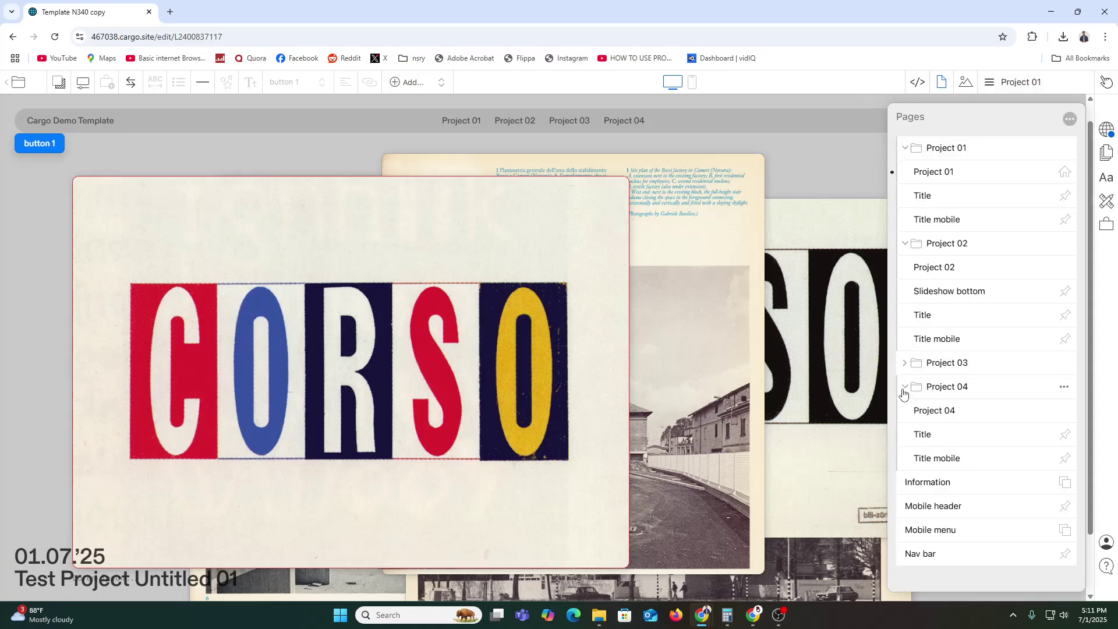
left_click(905, 387)
left_click(905, 149)
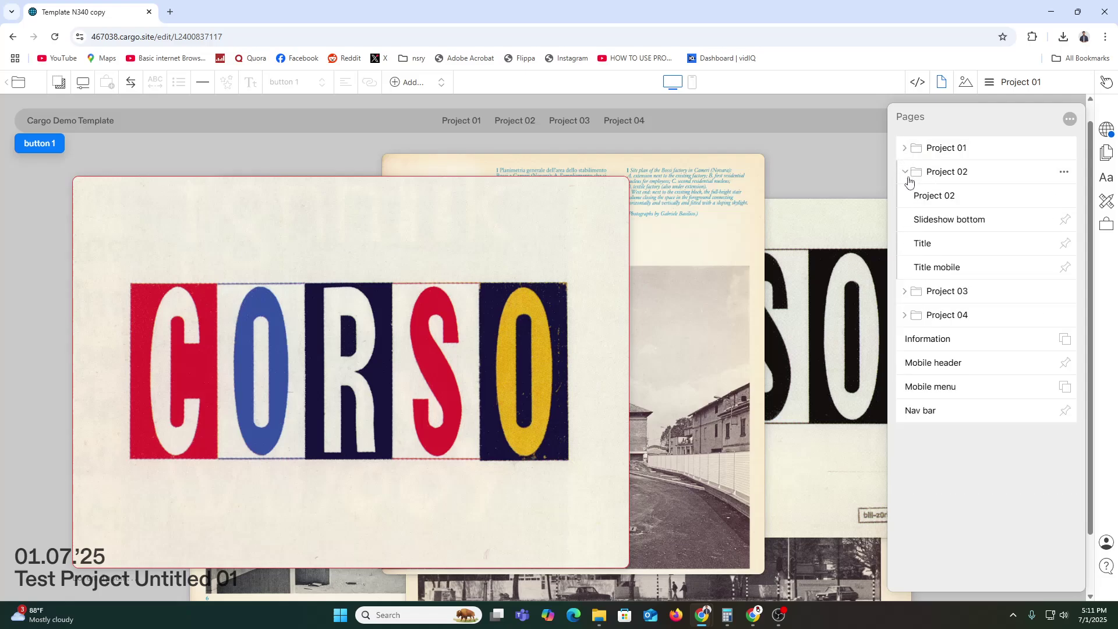
left_click(904, 172)
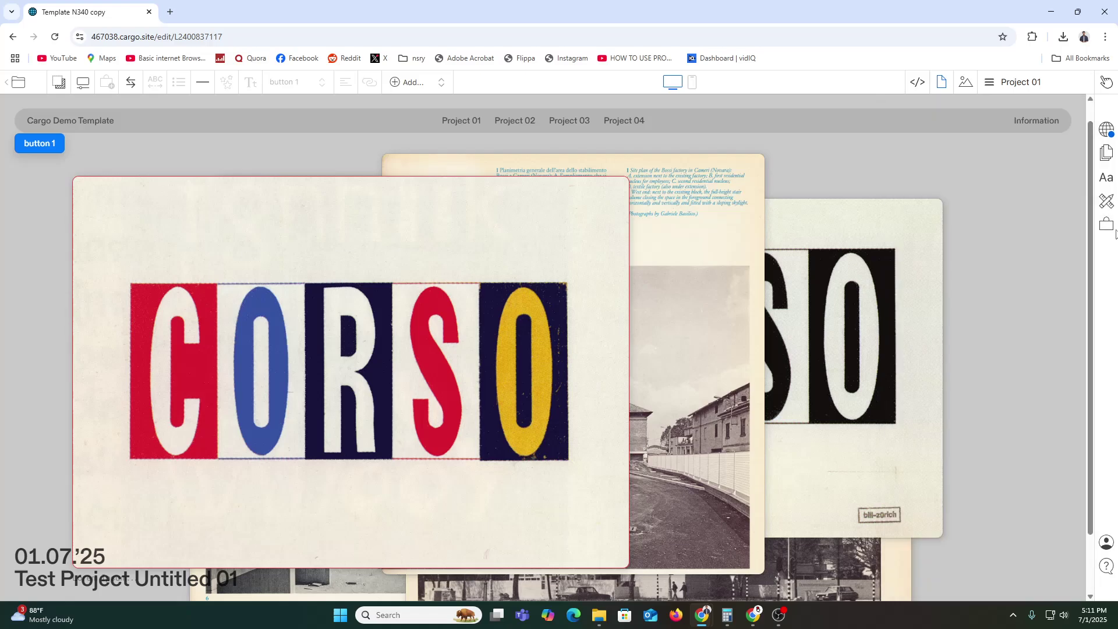
Step: Browse Page Settings, Publish Settings, Text Styles and Default Page Settings, including background, border and shadow options
left_click(944, 83)
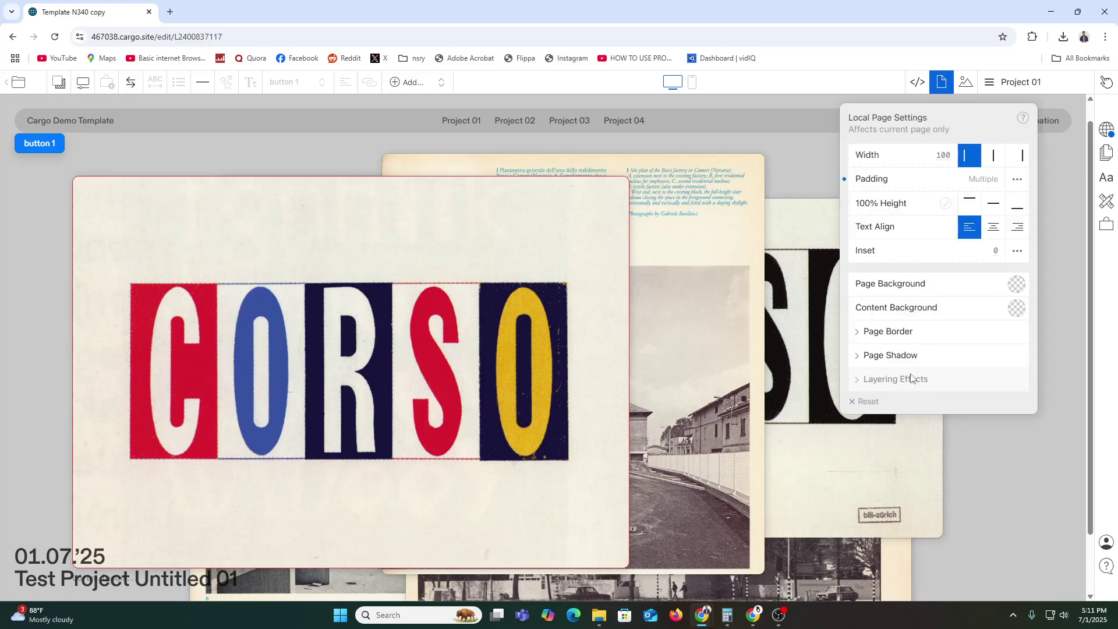
left_click(1108, 128)
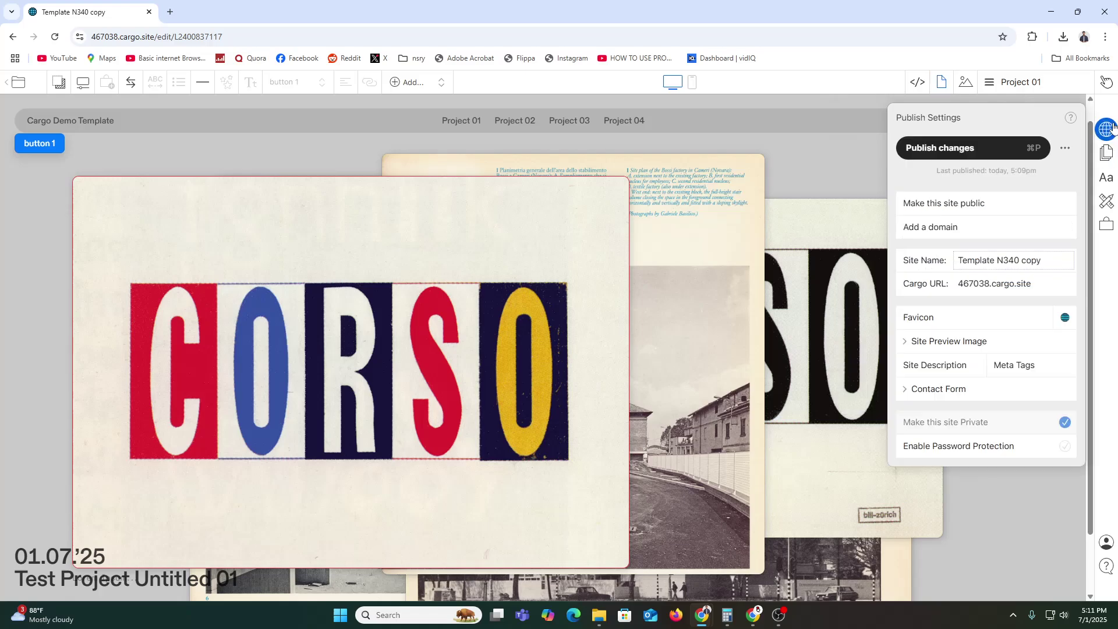
left_click(1106, 178)
left_click(1106, 153)
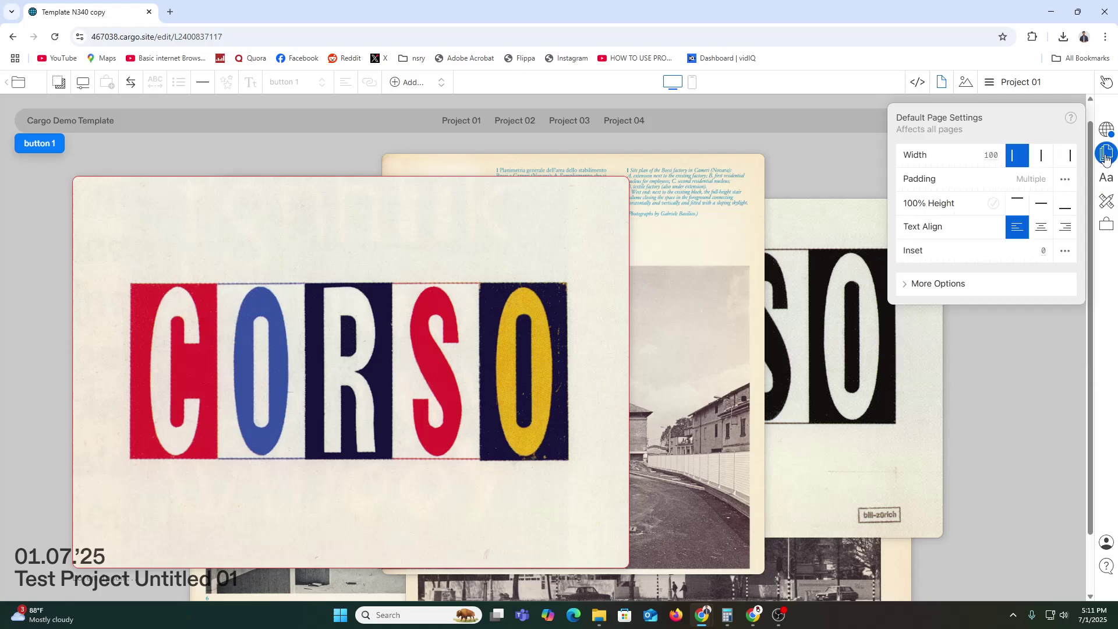
left_click(939, 284)
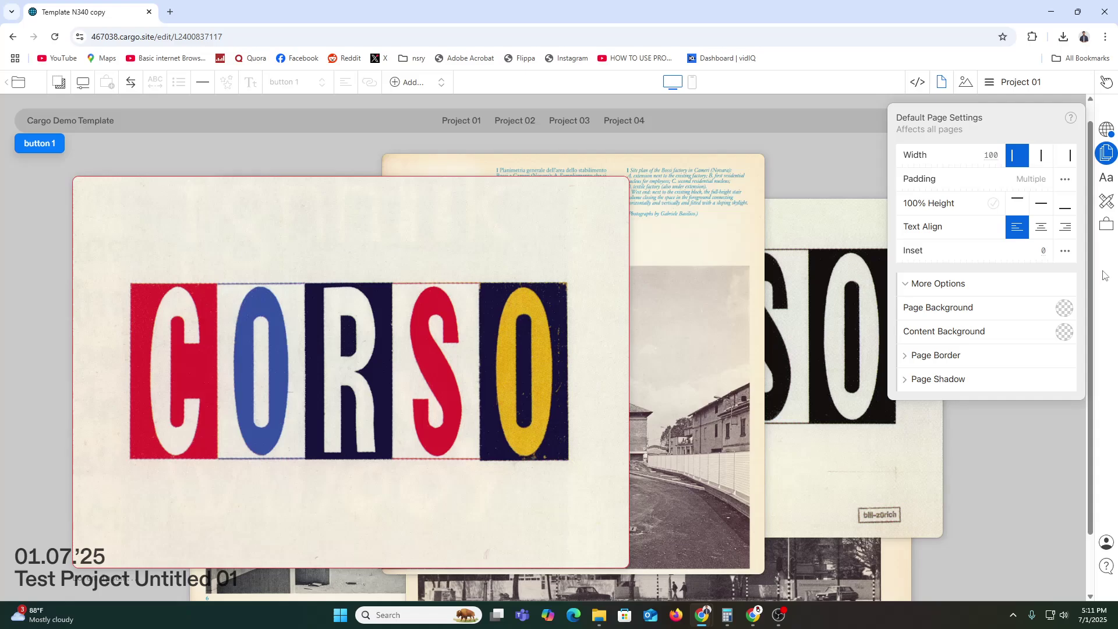
left_click(1001, 85)
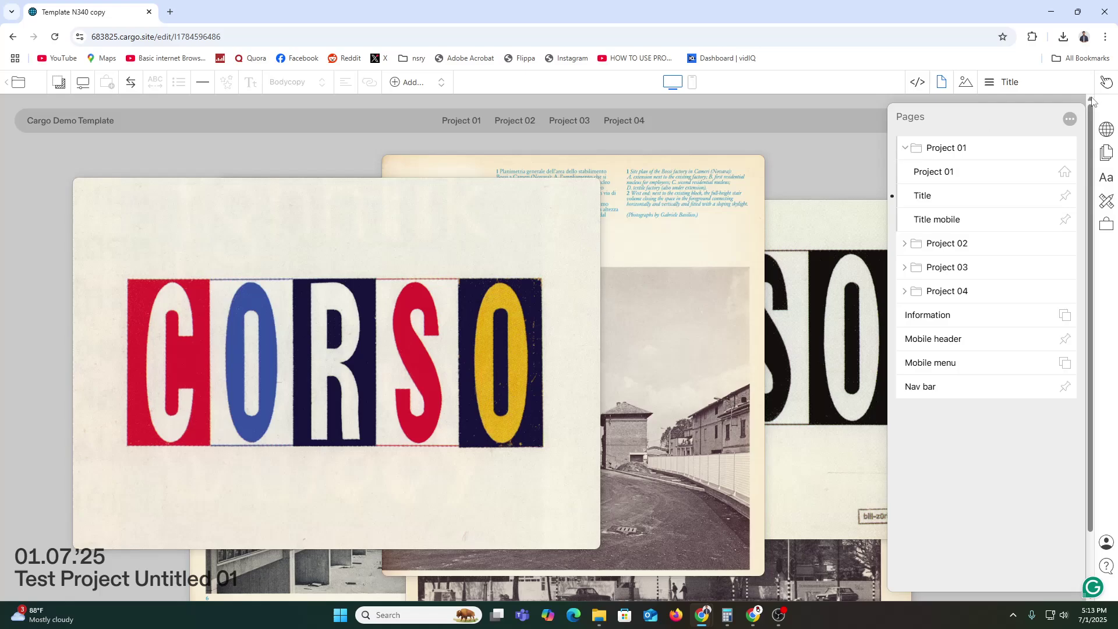
Step: Create a trial new page, undo it, and toggle the Project 01 and 04 sets
left_click(1070, 119)
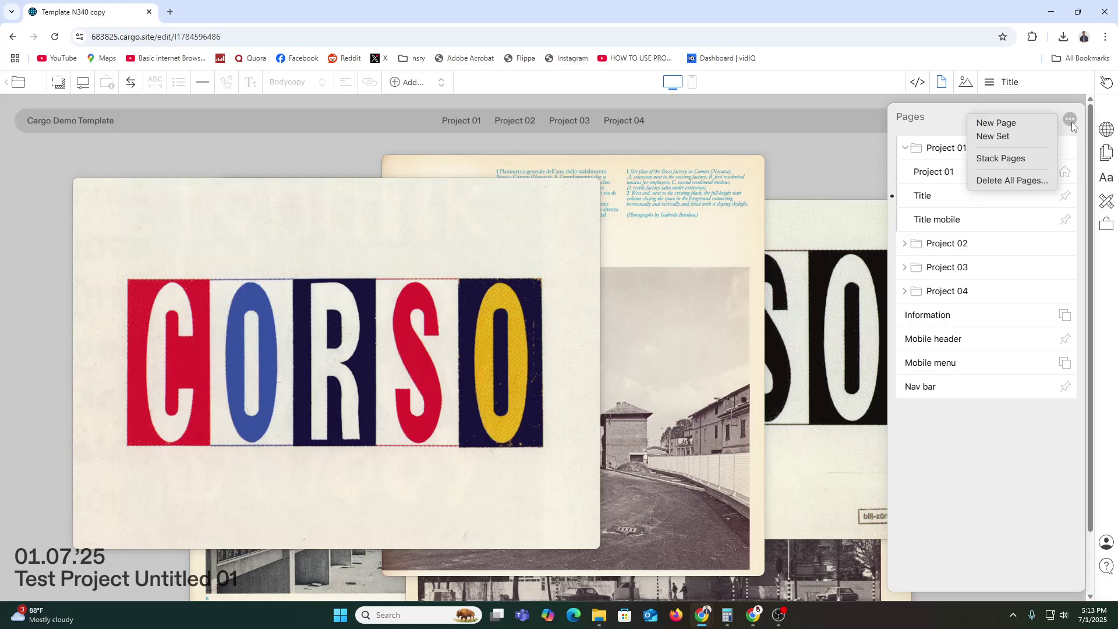
left_click(1033, 123)
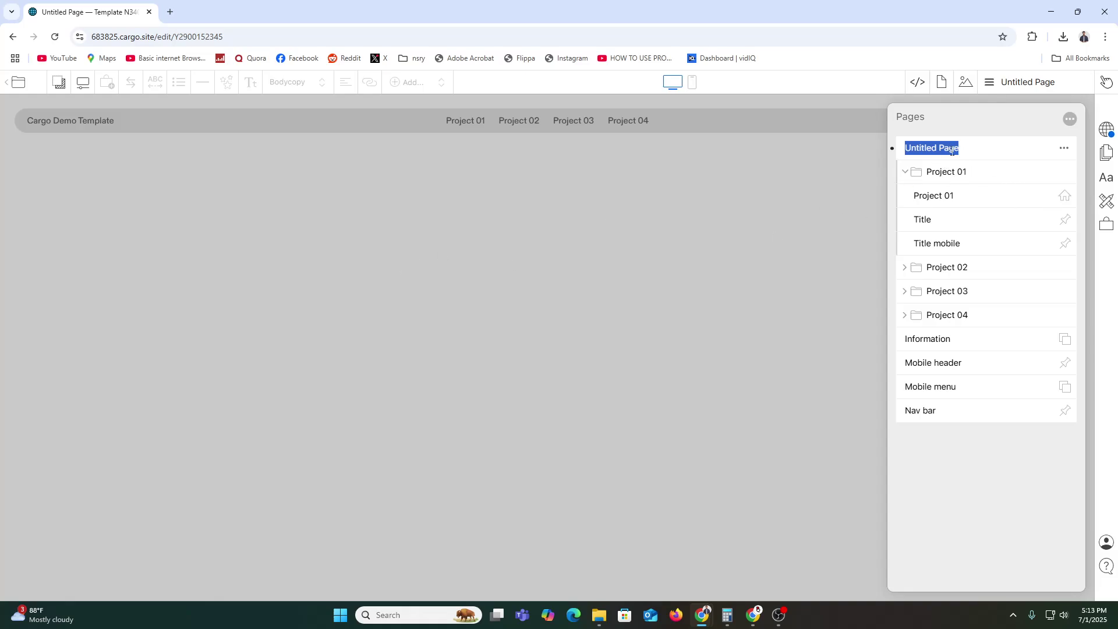
type("MAHIM")
key("Return")
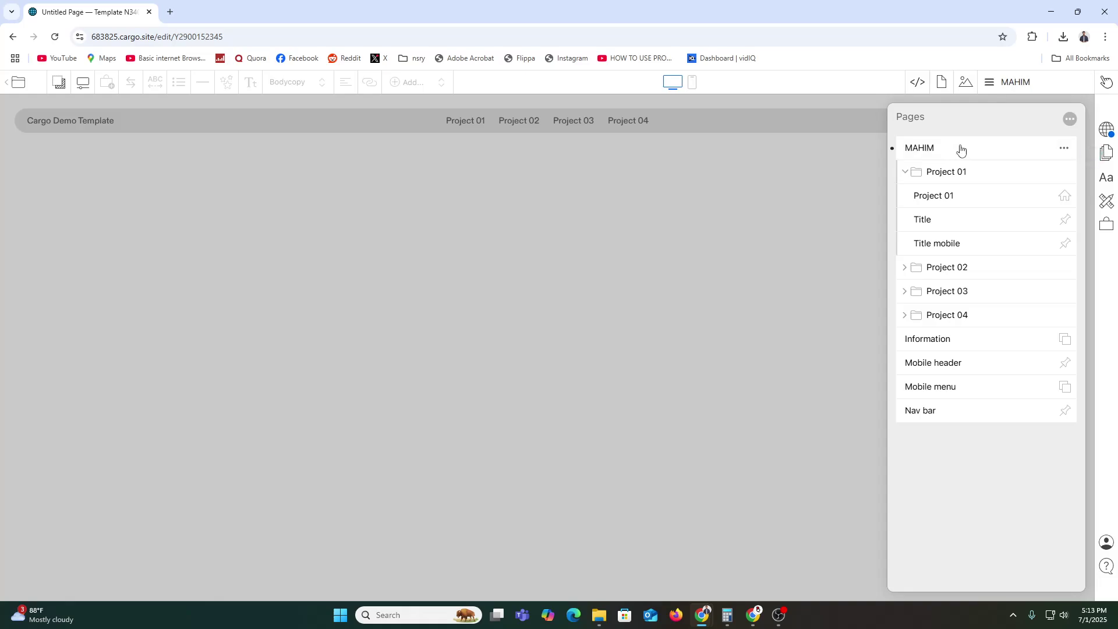
left_click(906, 171)
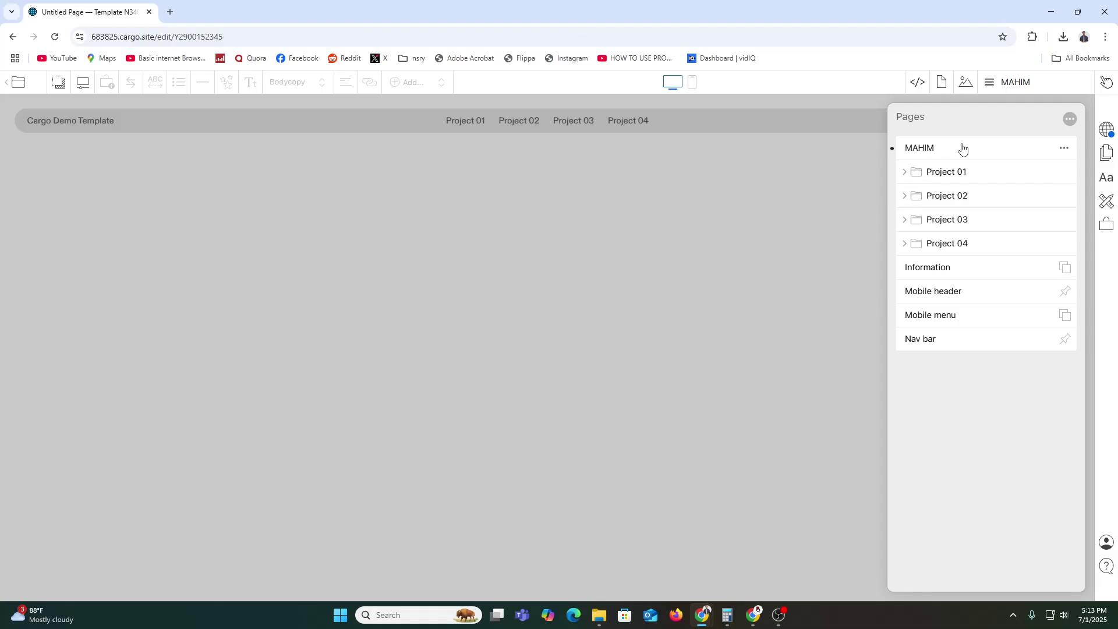
key("ctrl+z")
key("ctrl+z")
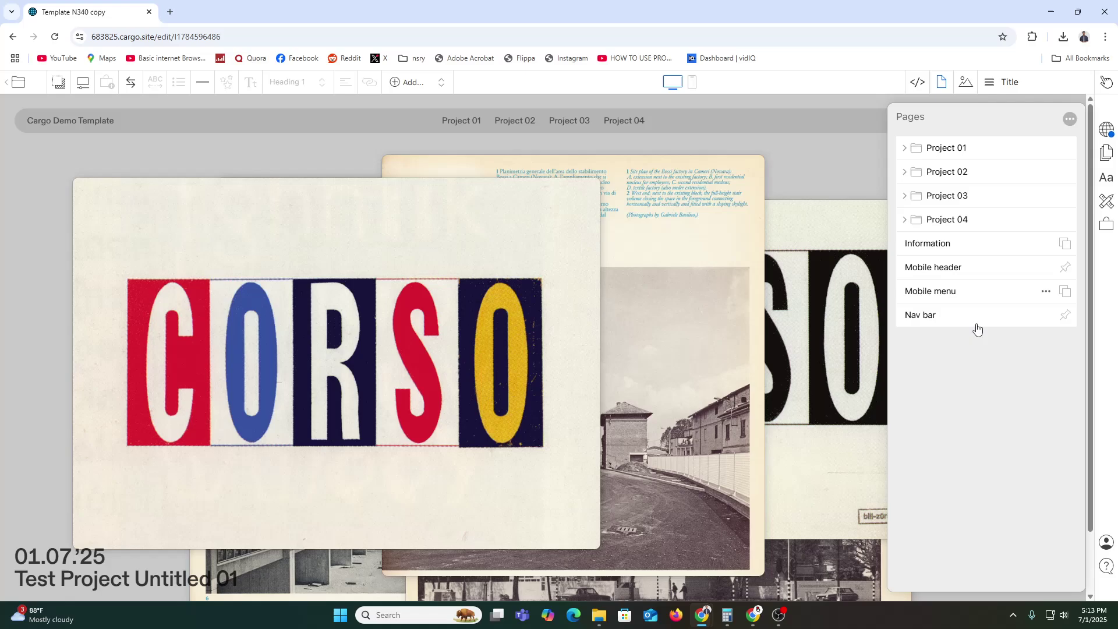
left_click(906, 220)
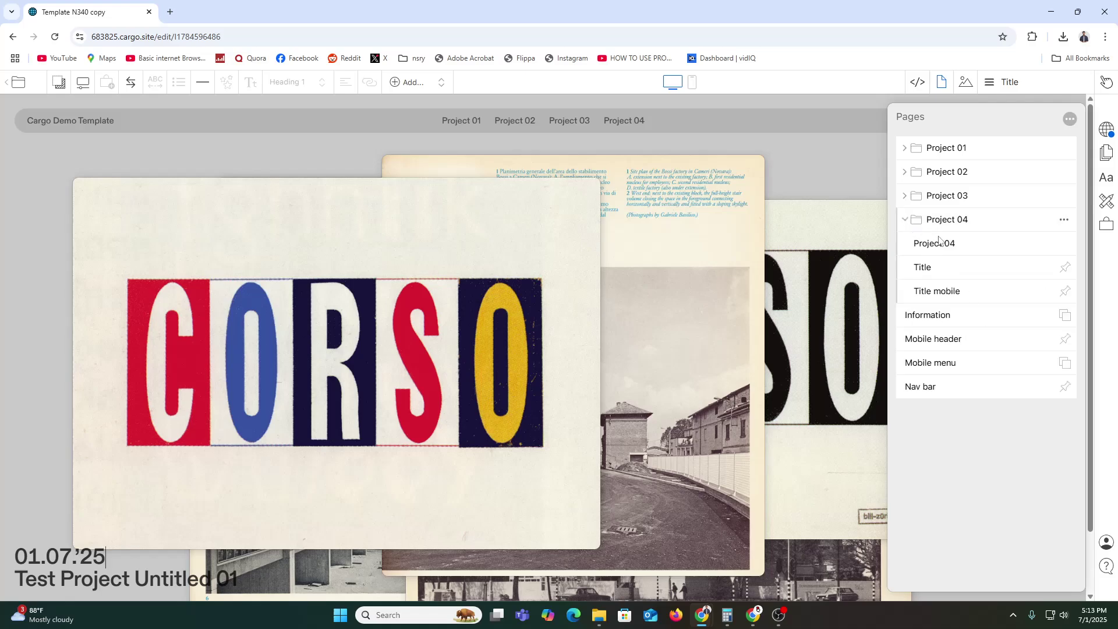
left_click(983, 225)
Step: Add a page named MAHIM inside the Project 04 set and close the Pages list
left_click(1064, 220)
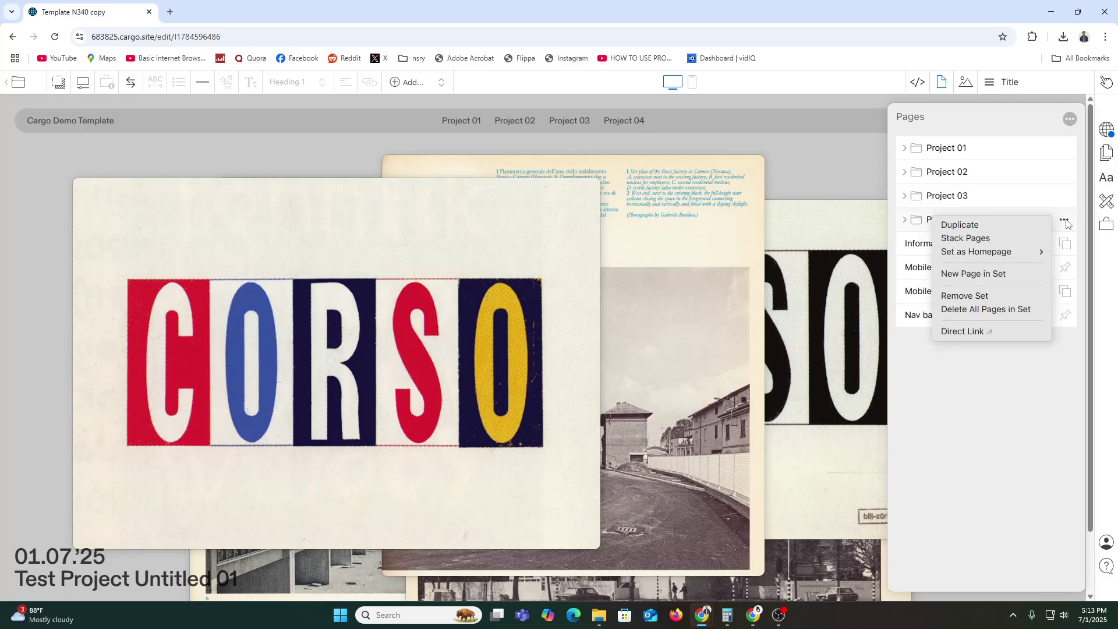
left_click(988, 275)
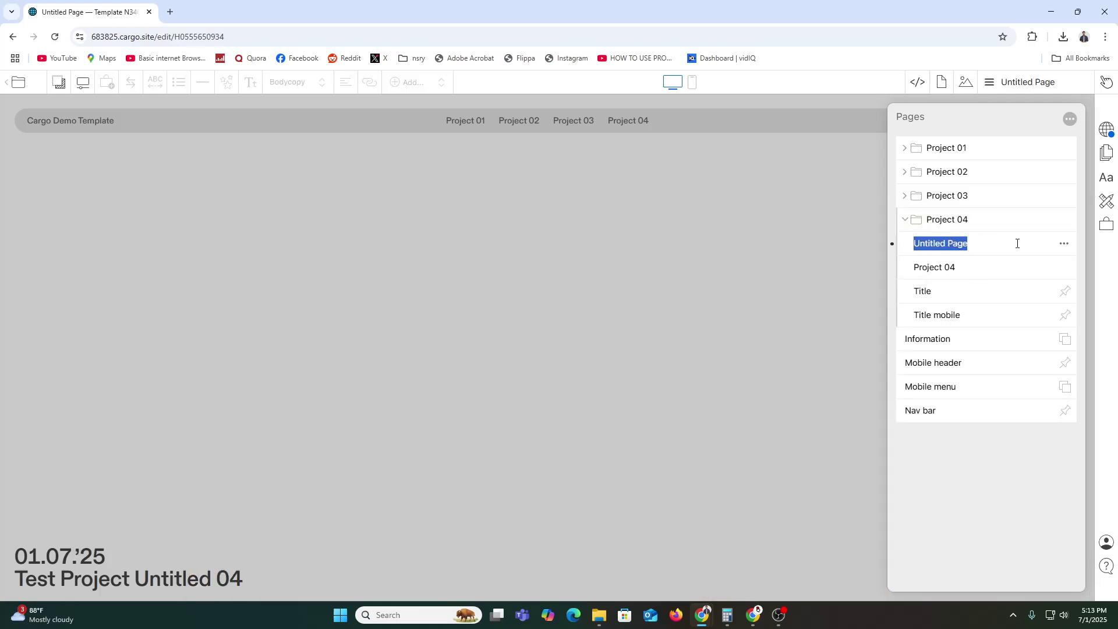
triple_click(942, 246)
type("MAHIM")
key("Return")
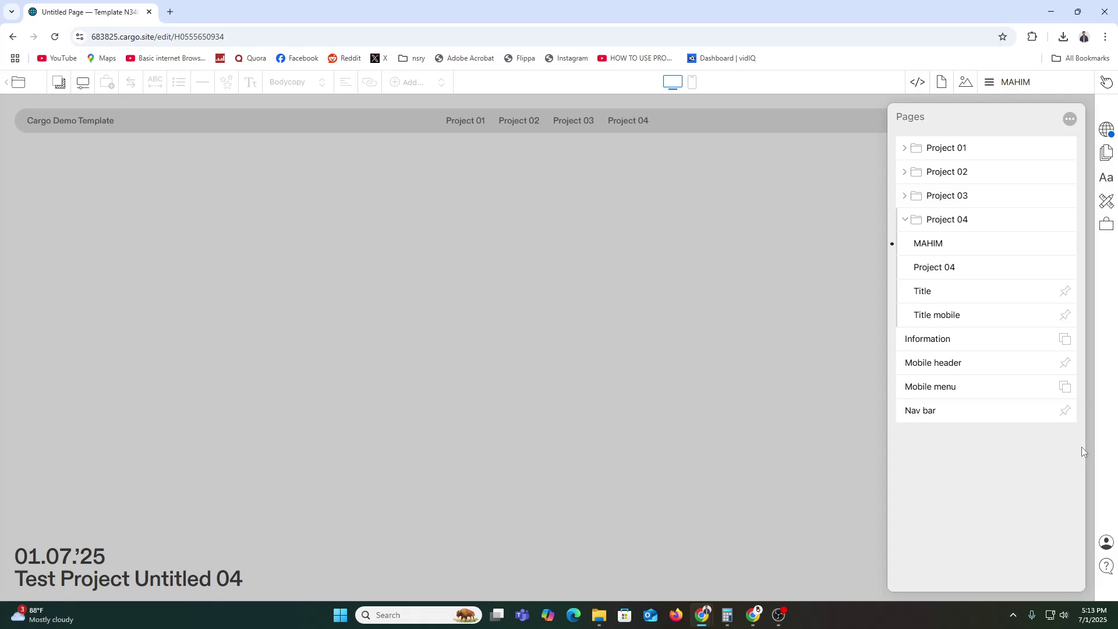
left_click(878, 253)
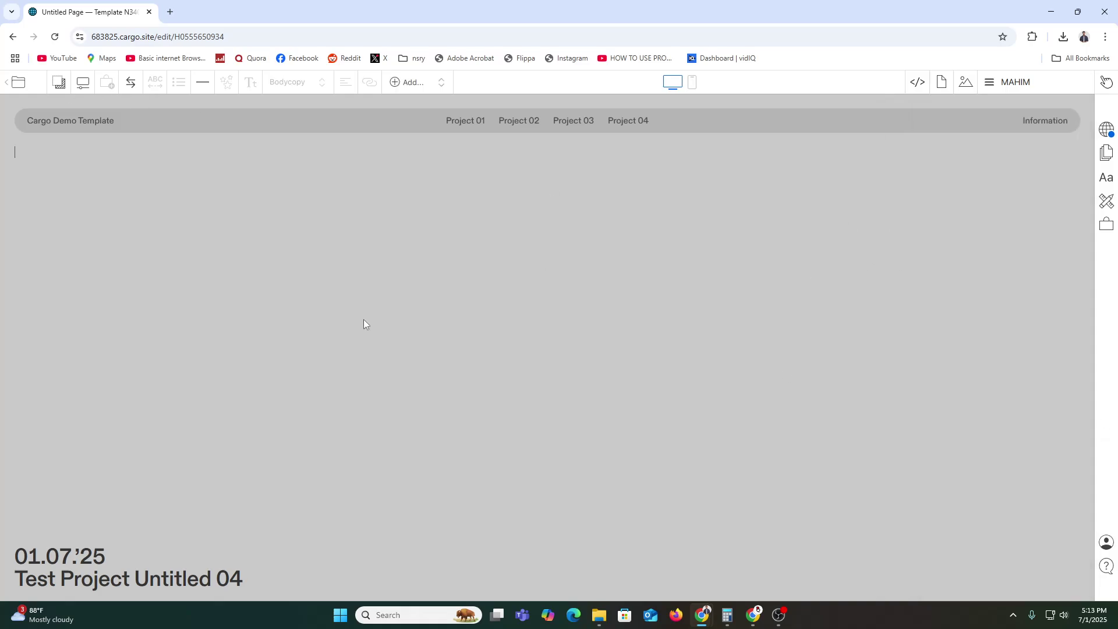
Step: Insert a columns block on the MAHIM page and add another column to it
left_click(81, 84)
left_click(406, 83)
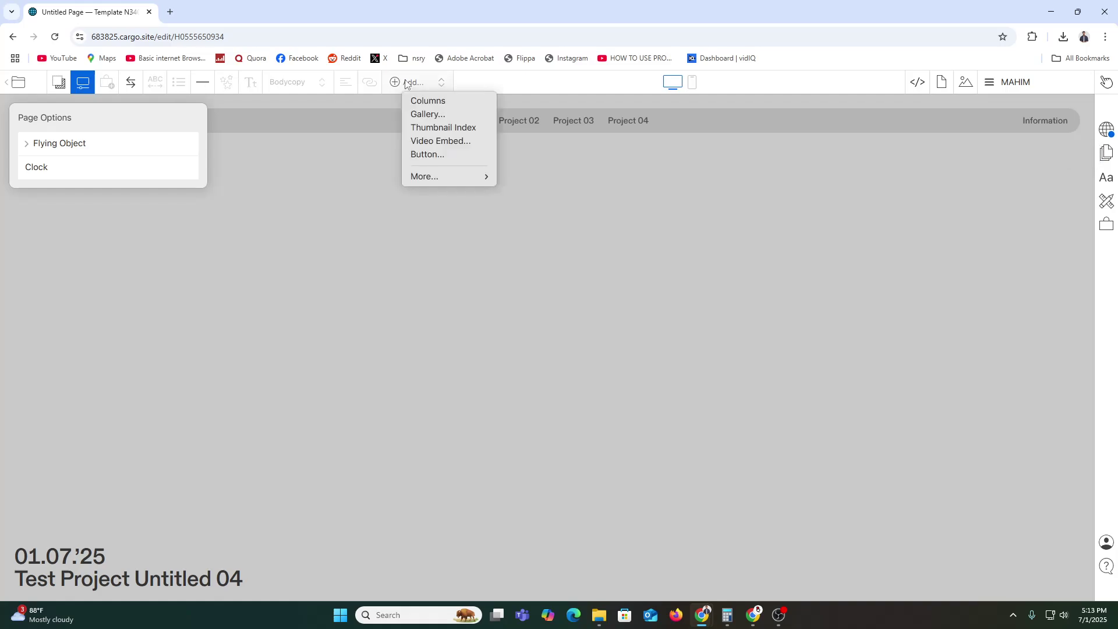
left_click(437, 100)
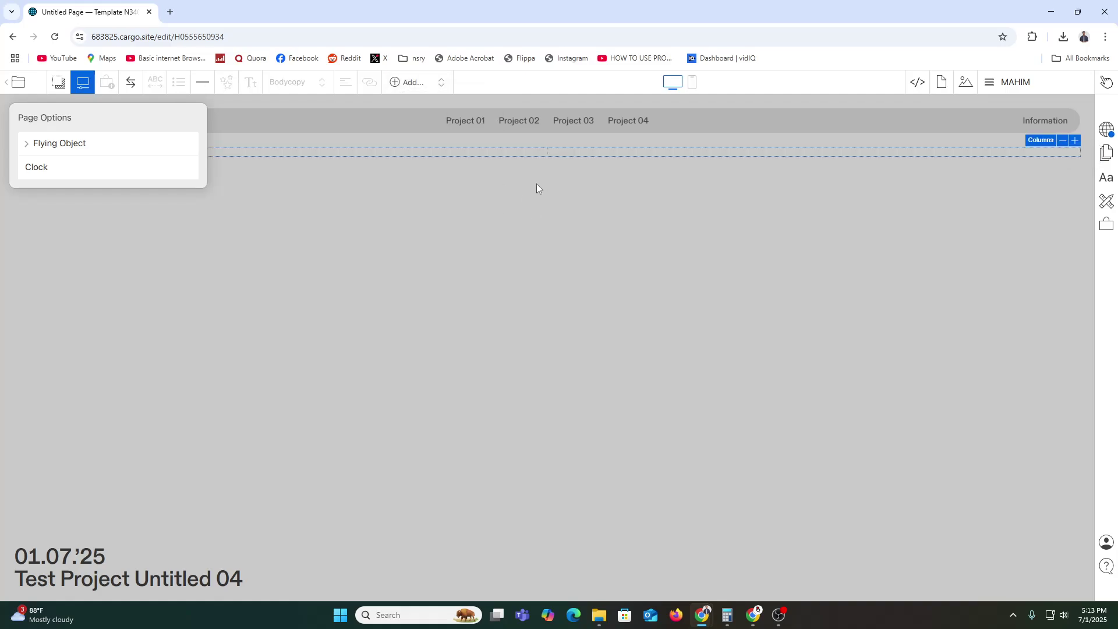
left_click(392, 143)
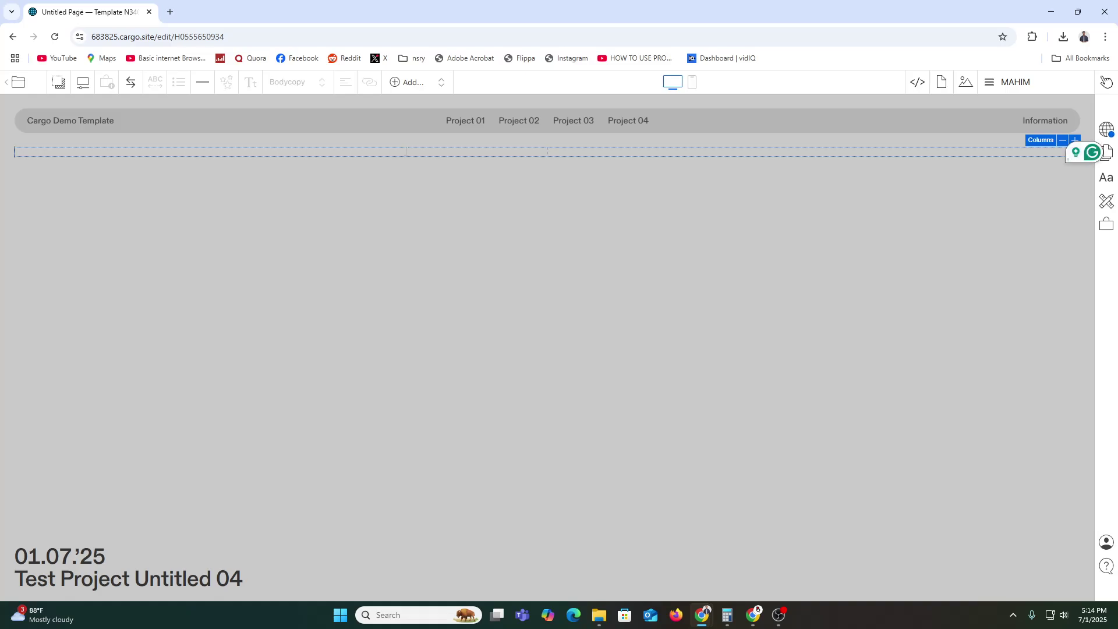
type("d")
left_click(1075, 140)
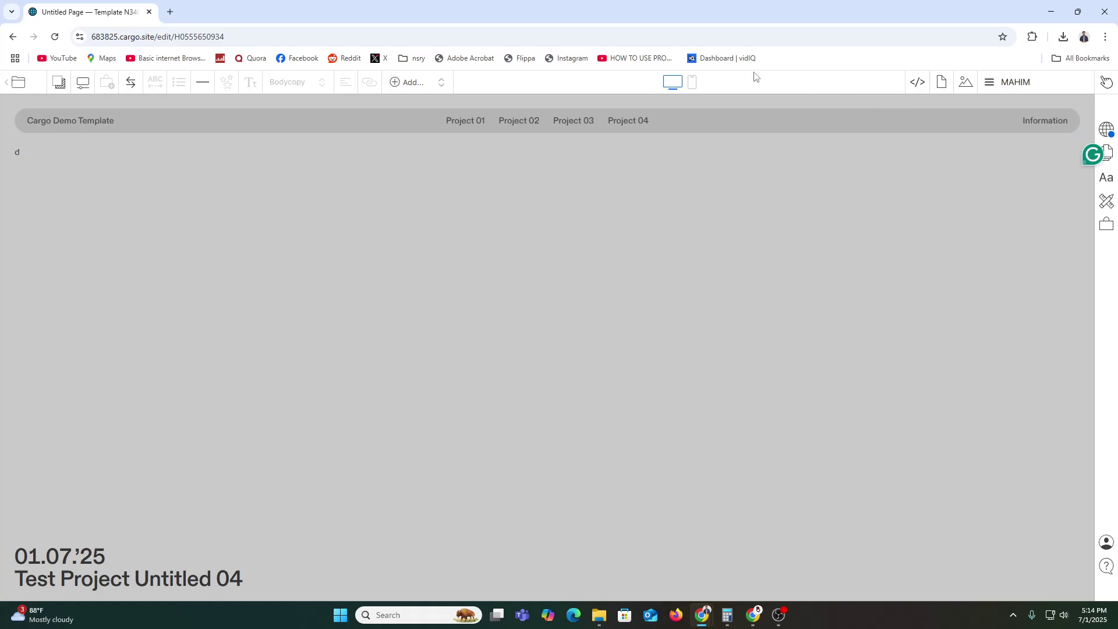
Step: Place two blue buttons, 'button 1' and 'button 11', into the columns row
left_click(413, 83)
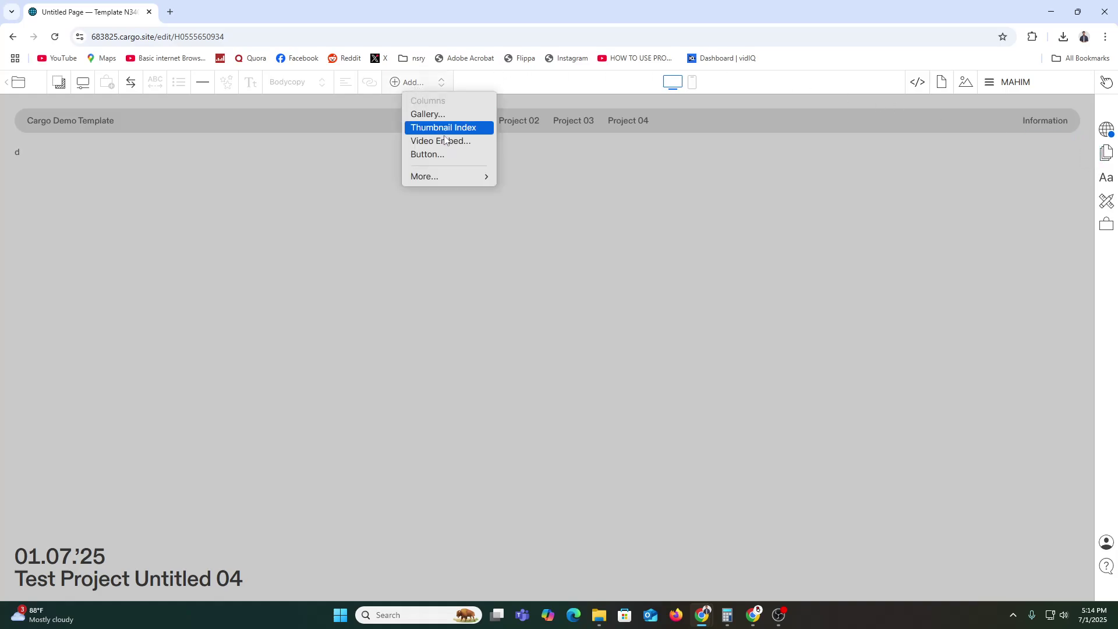
left_click(427, 154)
left_click(463, 268)
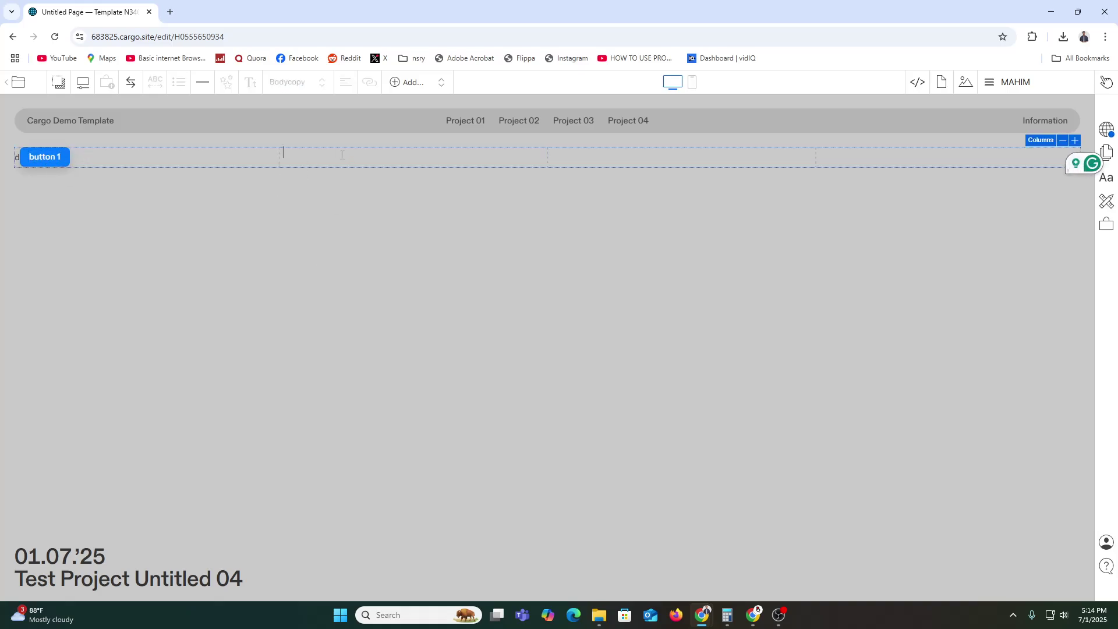
left_click(431, 83)
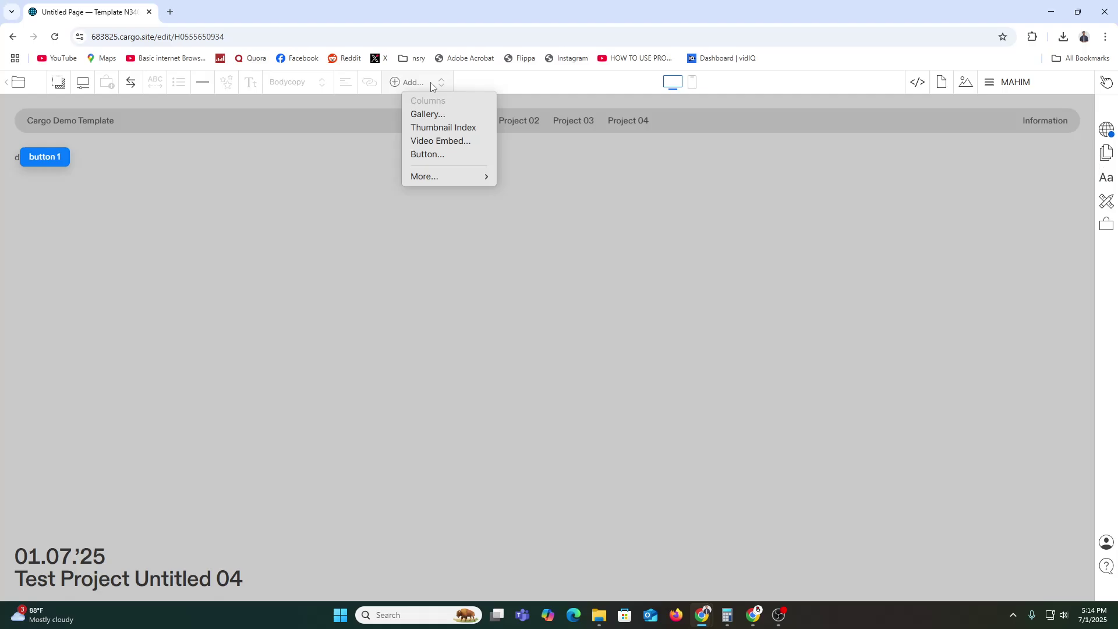
left_click(427, 154)
left_click(483, 271)
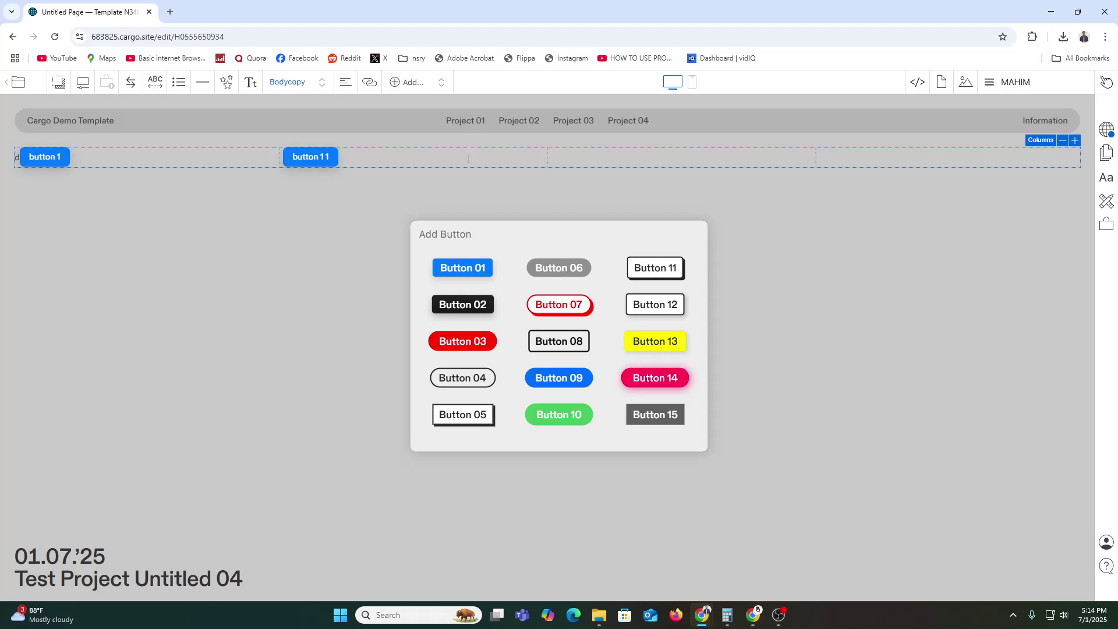
left_click(1019, 83)
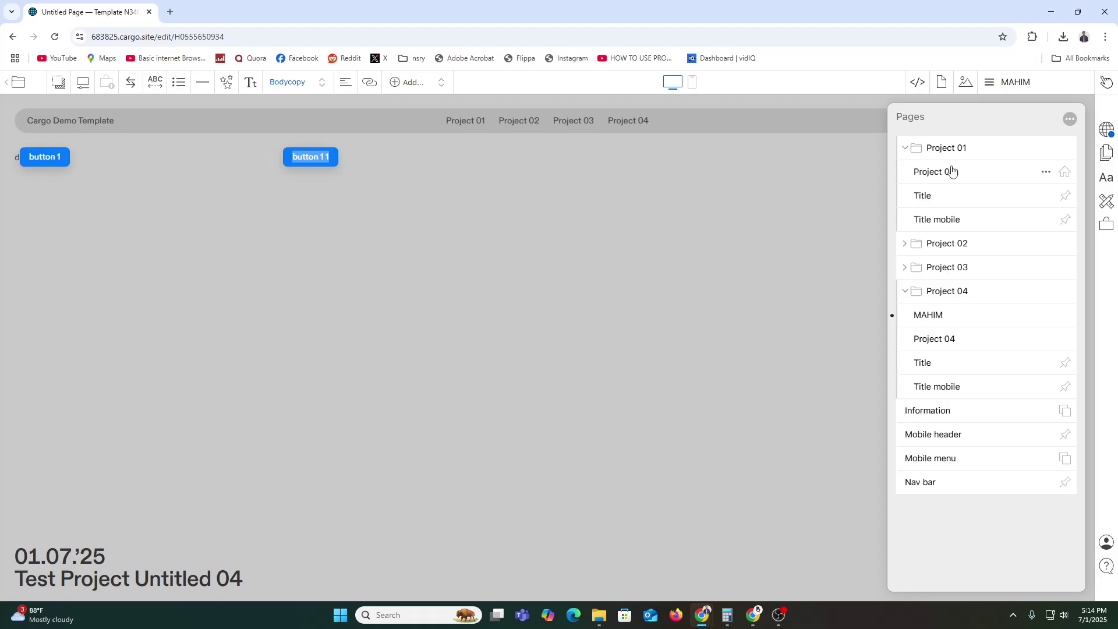
Step: On the Project 01 page, enlarge the triangle logo and shrink the building photo to the gallery top
left_click(951, 171)
left_click_drag(457, 250, 579, 309)
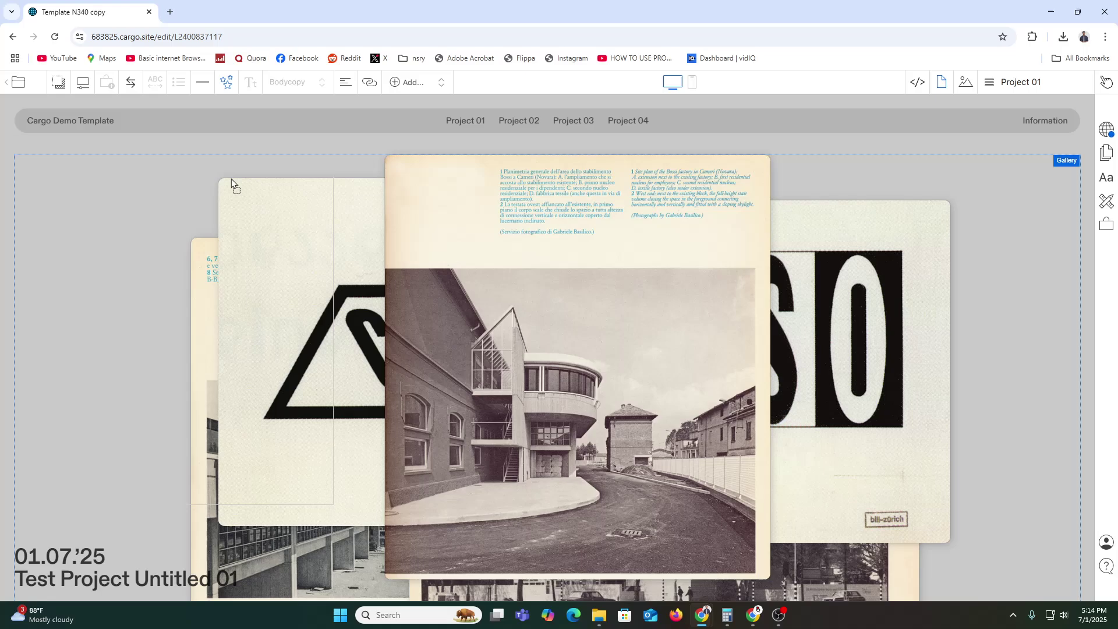
left_click(900, 227)
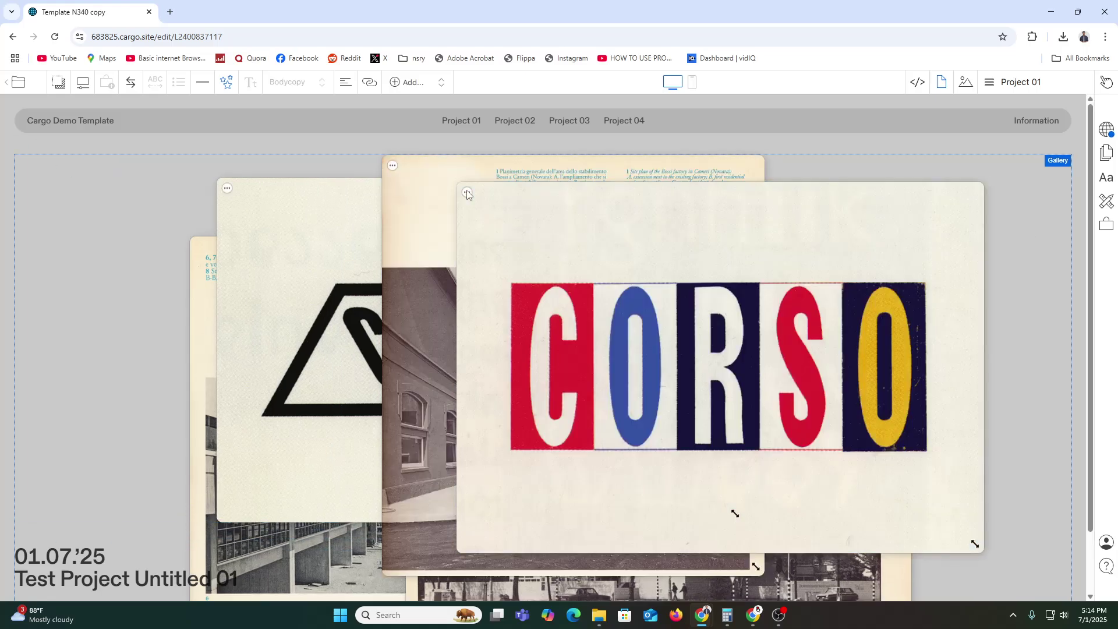
left_click_drag(735, 513, 231, 204)
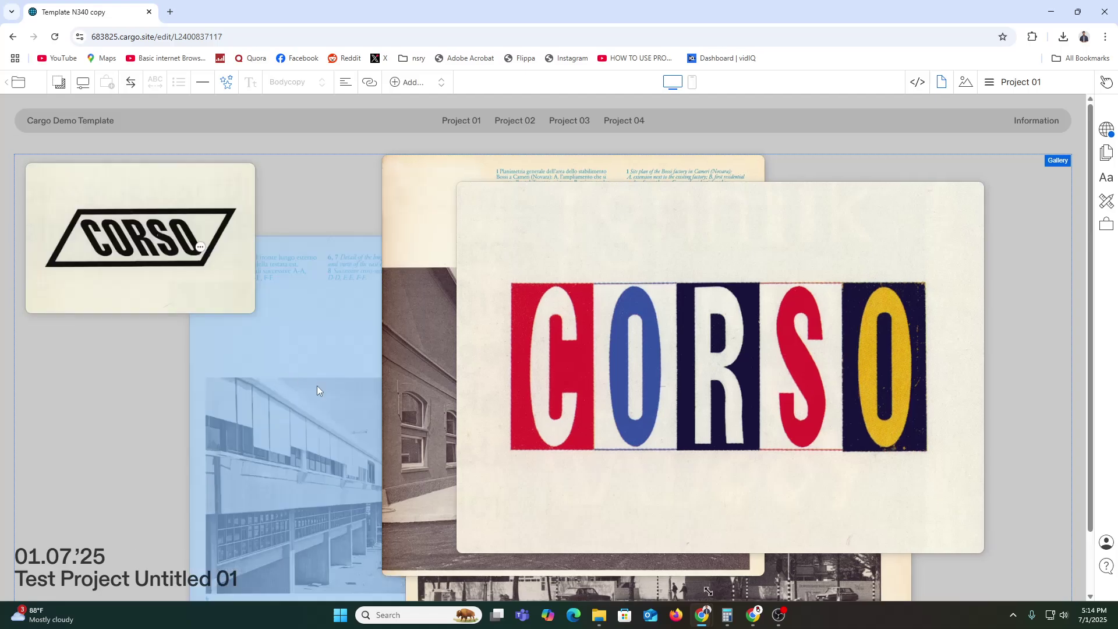
left_click_drag(317, 386, 319, 350)
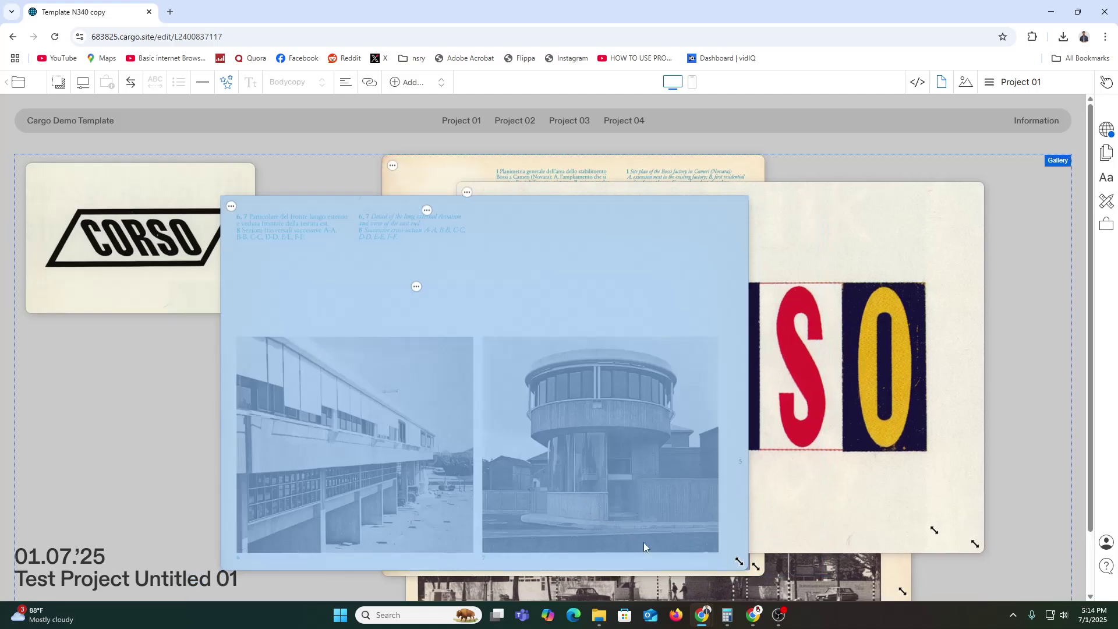
left_click_drag(738, 564, 295, 358)
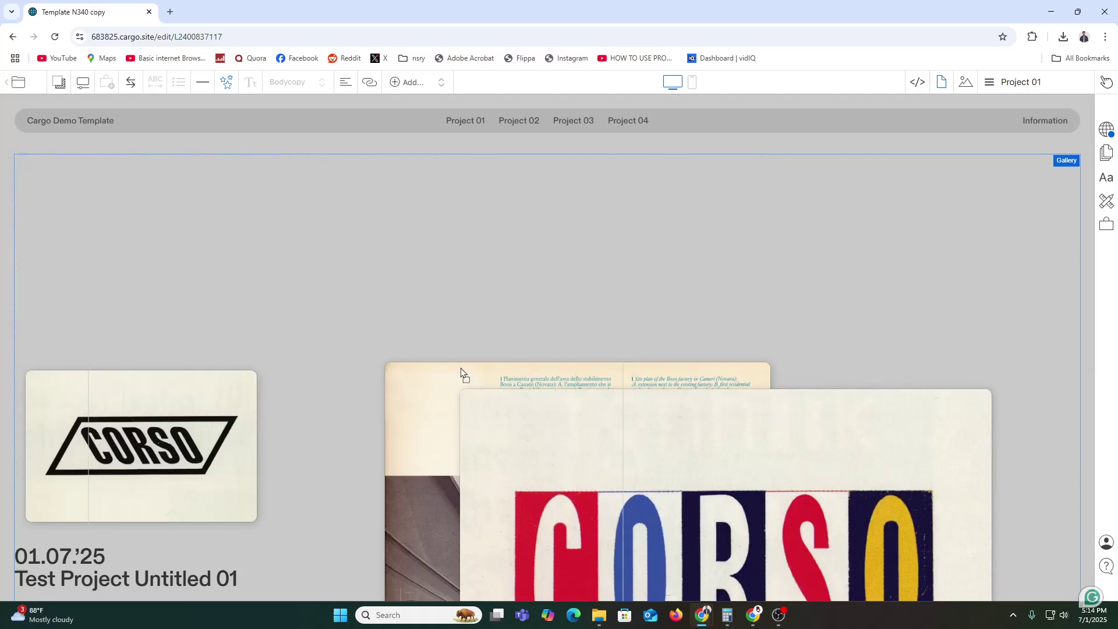
left_click_drag(591, 339, 596, 351)
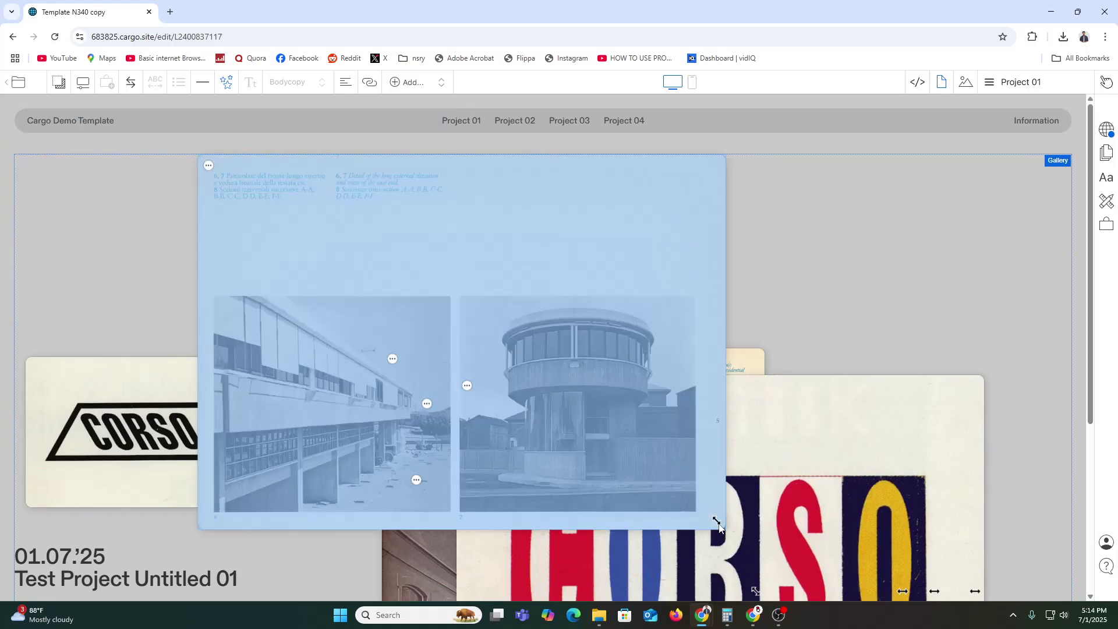
left_click_drag(716, 522, 636, 487)
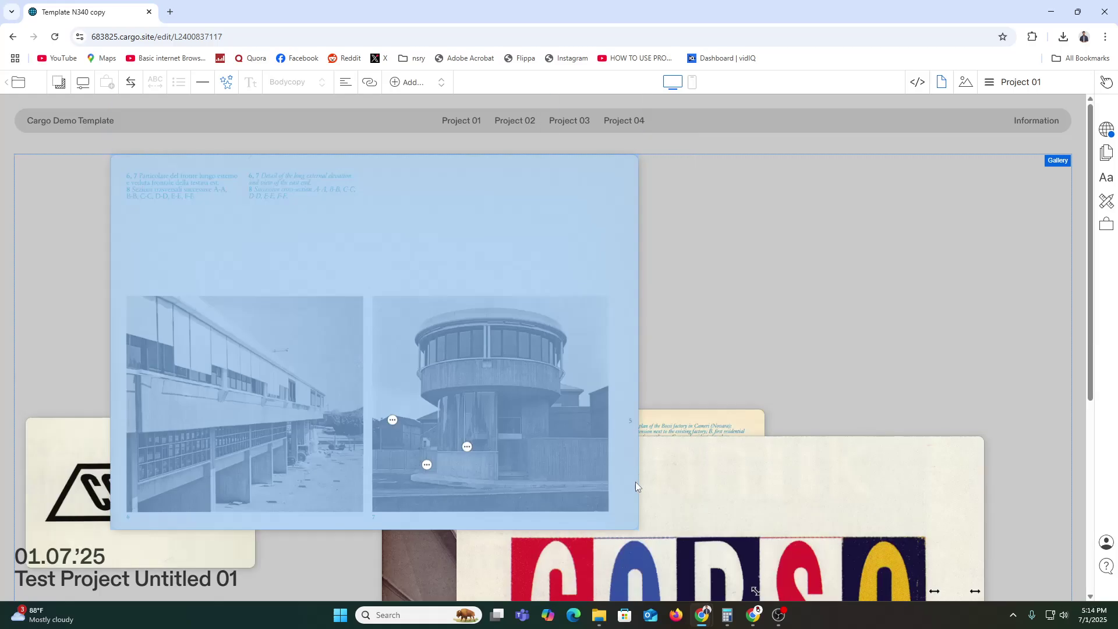
left_click_drag(630, 524, 611, 517)
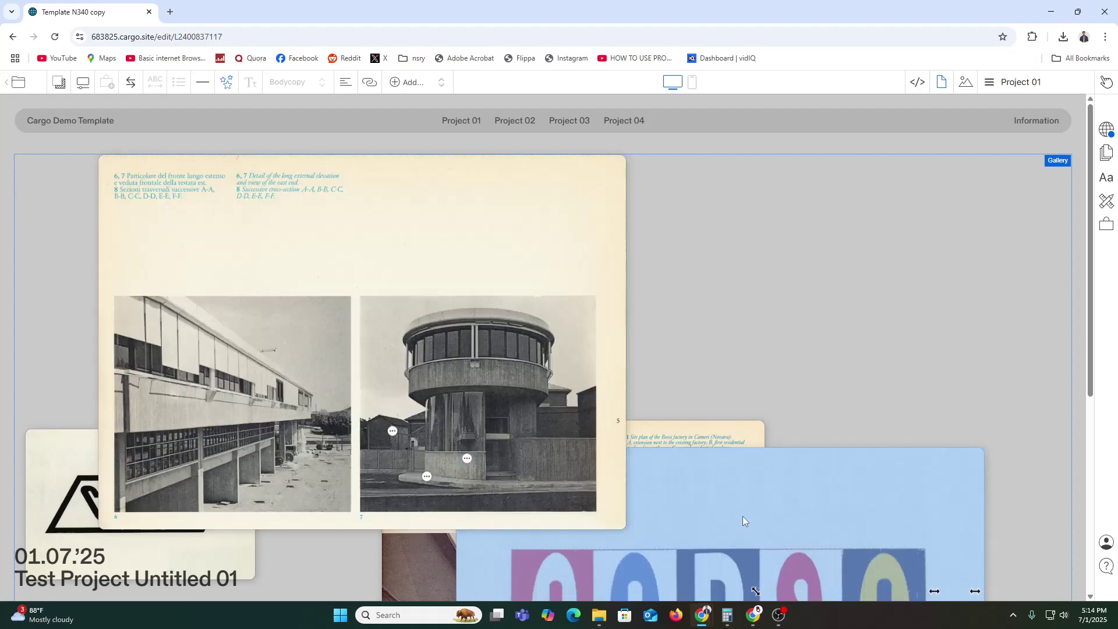
Step: Shrink the colourful CORSO image to the top right and reposition the text page and factory photos
left_click_drag(743, 516, 728, 254)
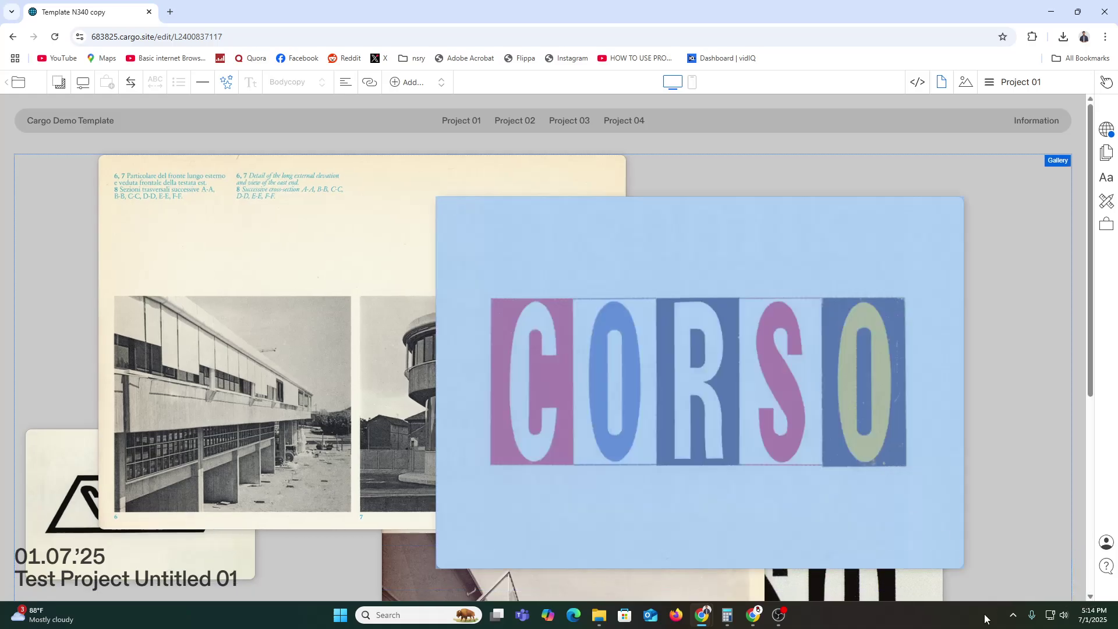
left_click_drag(950, 554, 691, 379)
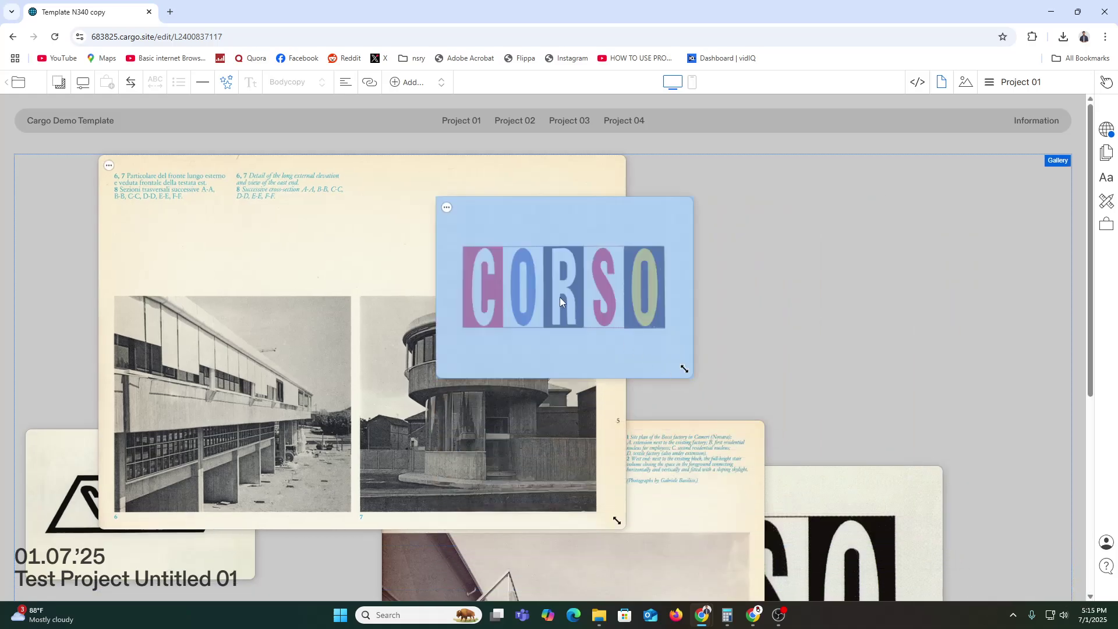
left_click_drag(561, 297, 878, 292)
left_click_drag(710, 459, 831, 421)
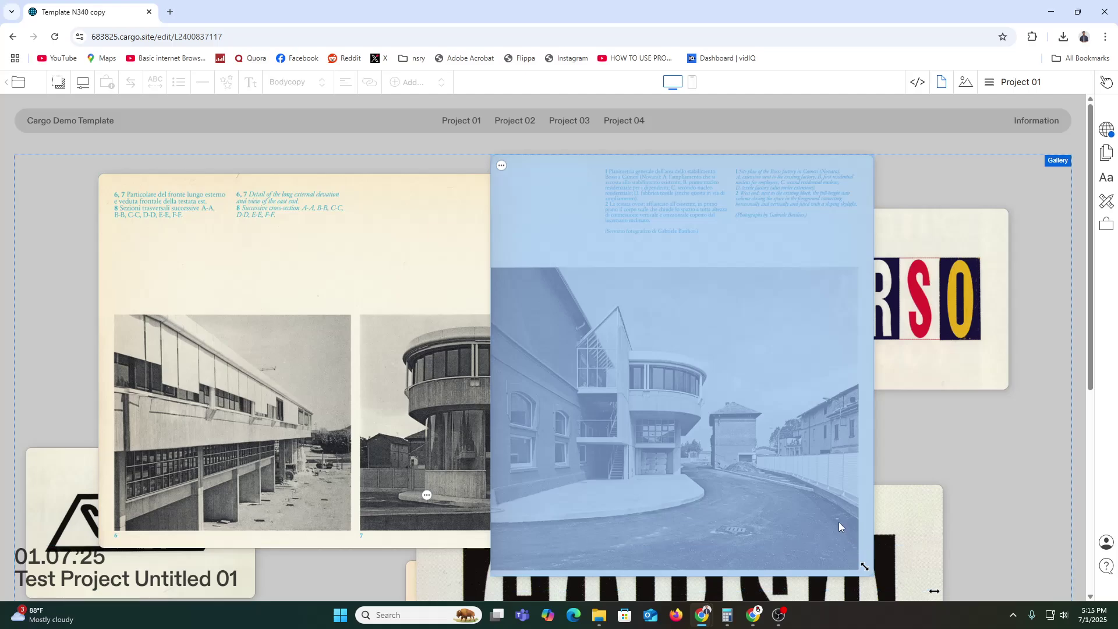
left_click_drag(862, 566, 661, 338)
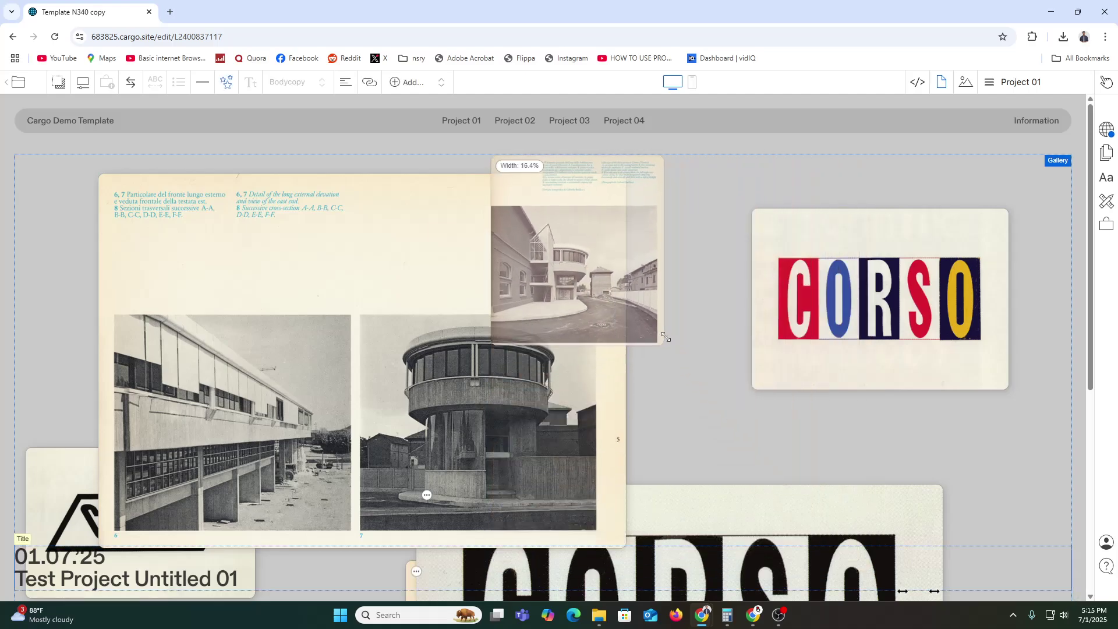
Step: Shrink the two-building spread to 31.7% width and centre a 24.6% black-and-white CORSO image
left_click_drag(611, 295, 701, 345)
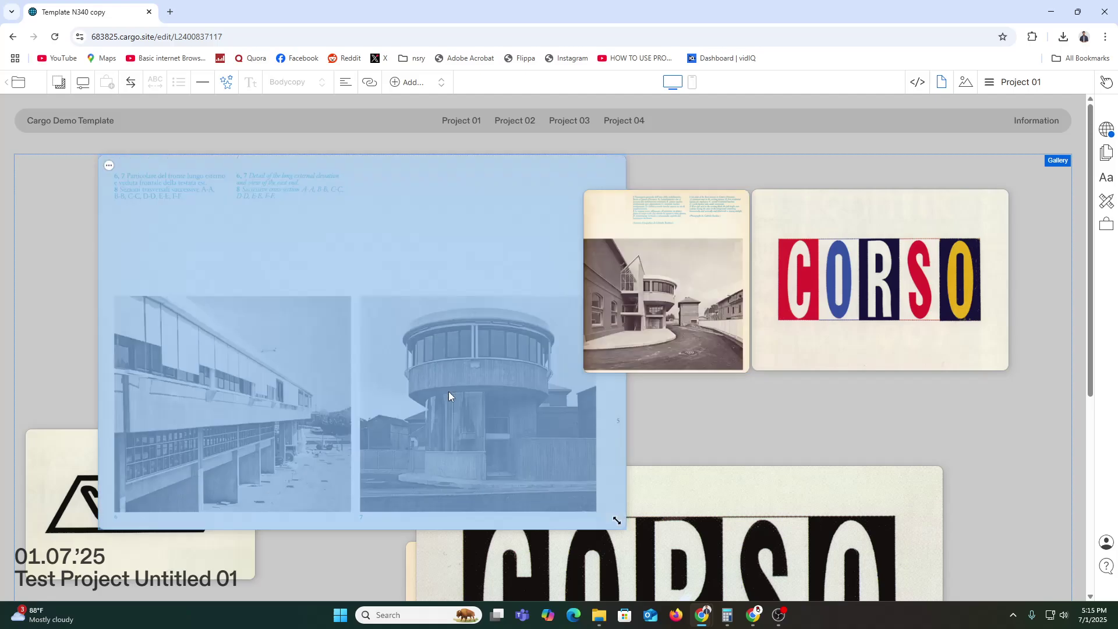
left_click_drag(616, 521, 433, 392)
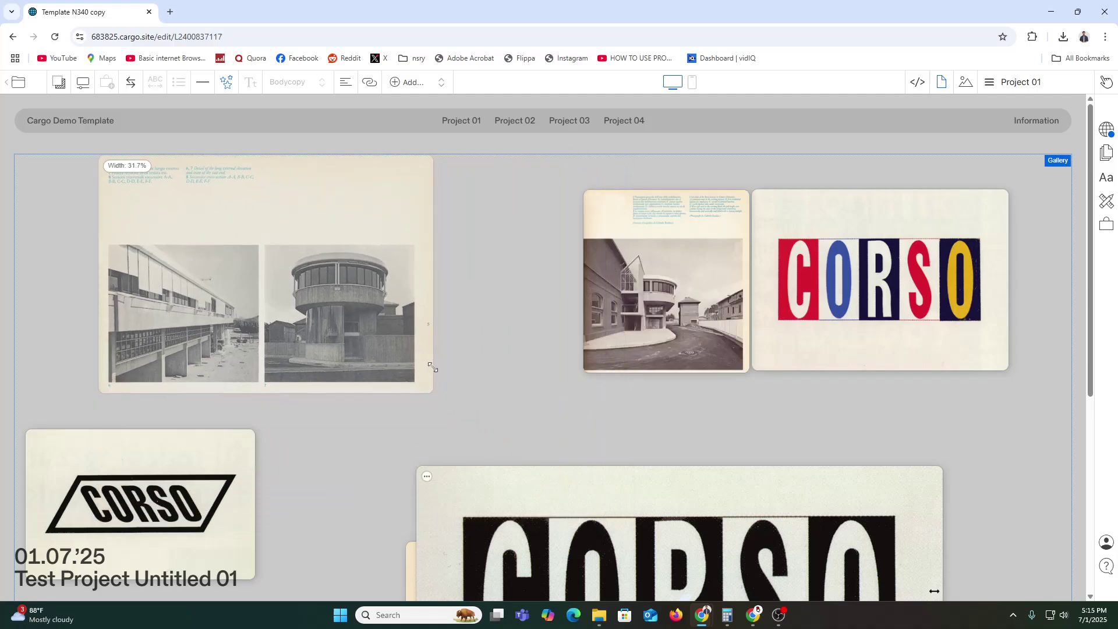
left_click_drag(652, 523, 582, 402)
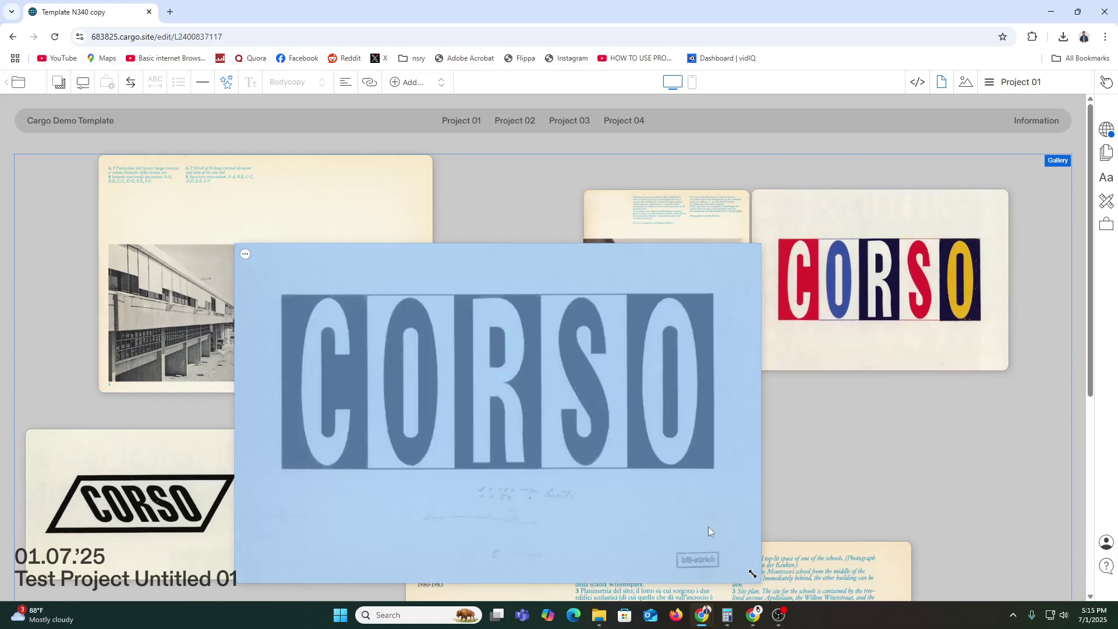
left_click_drag(751, 567, 489, 372)
left_click_drag(476, 434, 476, 434)
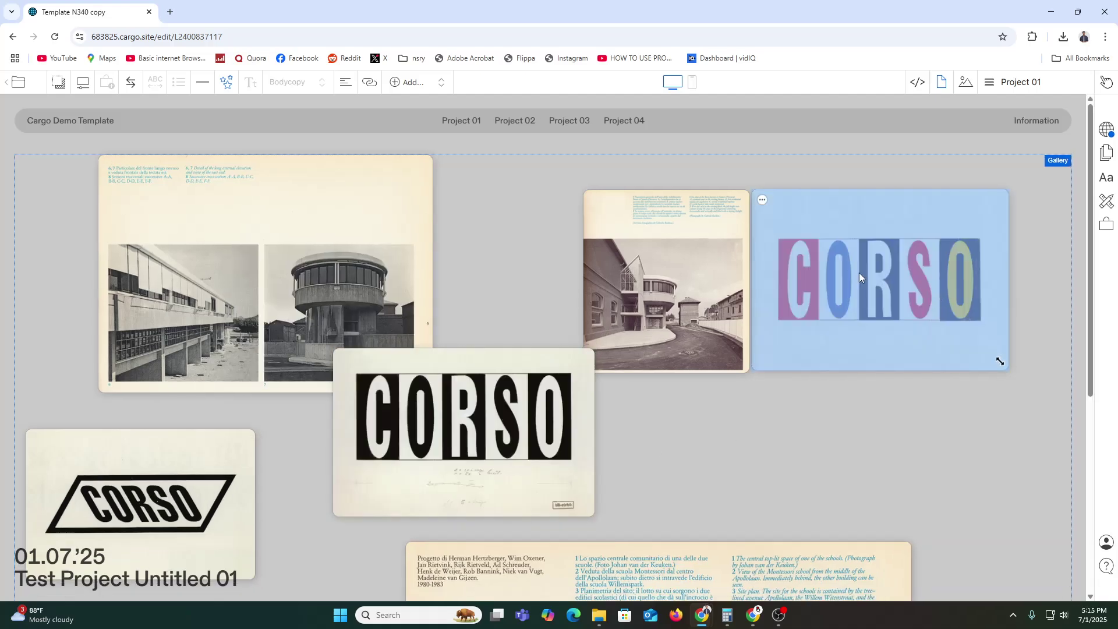
Step: Replace the colourful CORSO image's Lorem Ipsum caption with 'MAHIM', then bring up Publish Settings
left_click(762, 200)
left_click(806, 219)
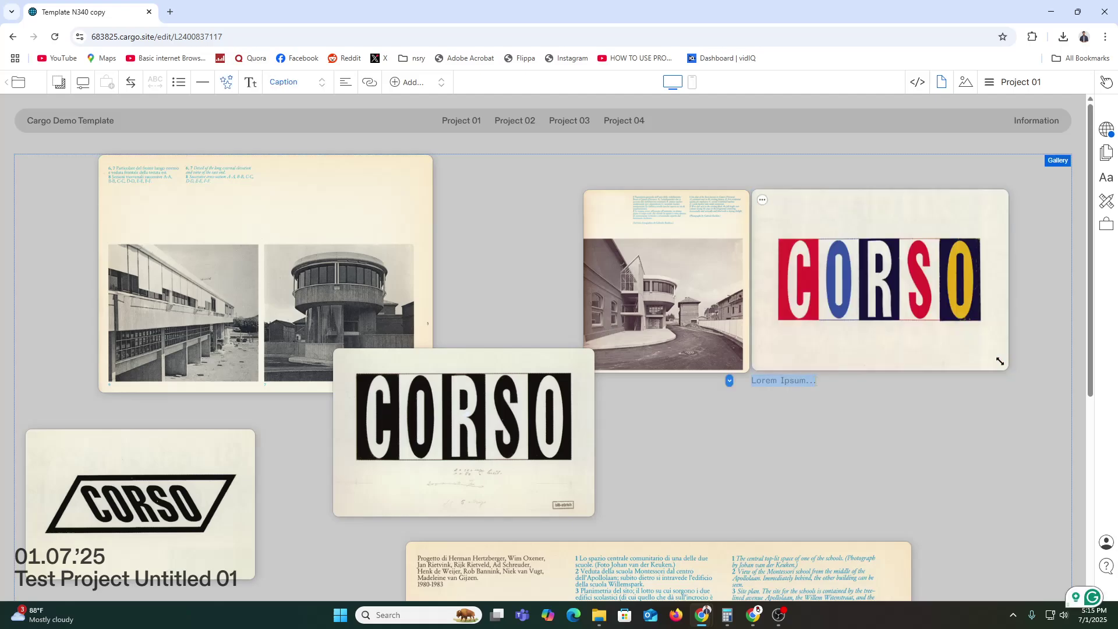
type("MAHIM")
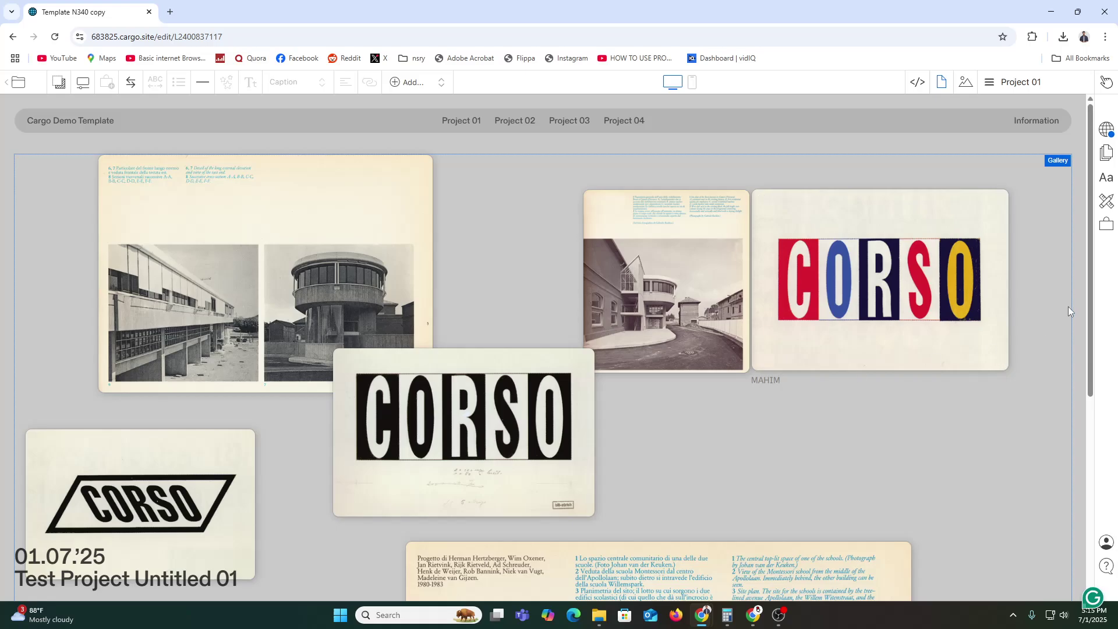
left_click(1107, 130)
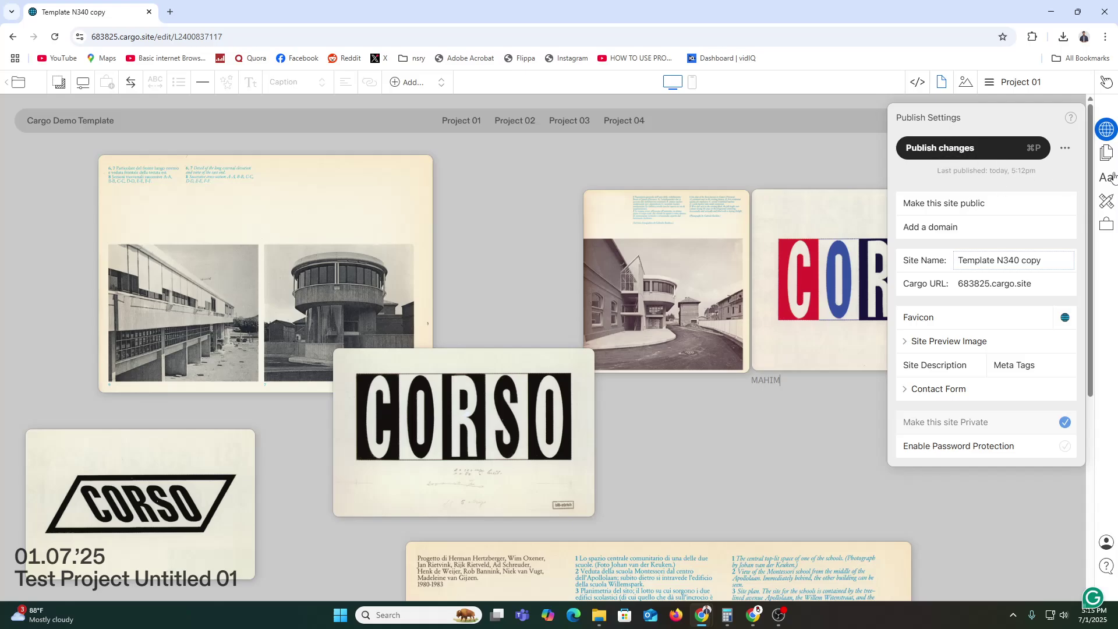
Step: Expand Site Preview Image, then look through the Pages, text style and Site Settings panels
left_click(923, 346)
scroll(967, 489, "down", 1)
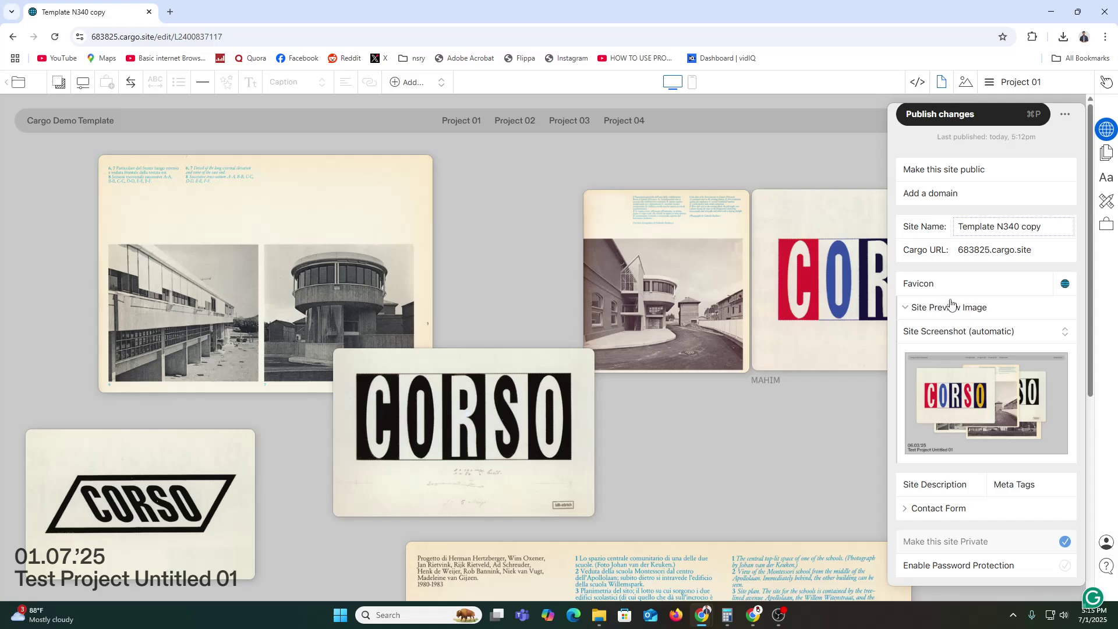
left_click(1108, 156)
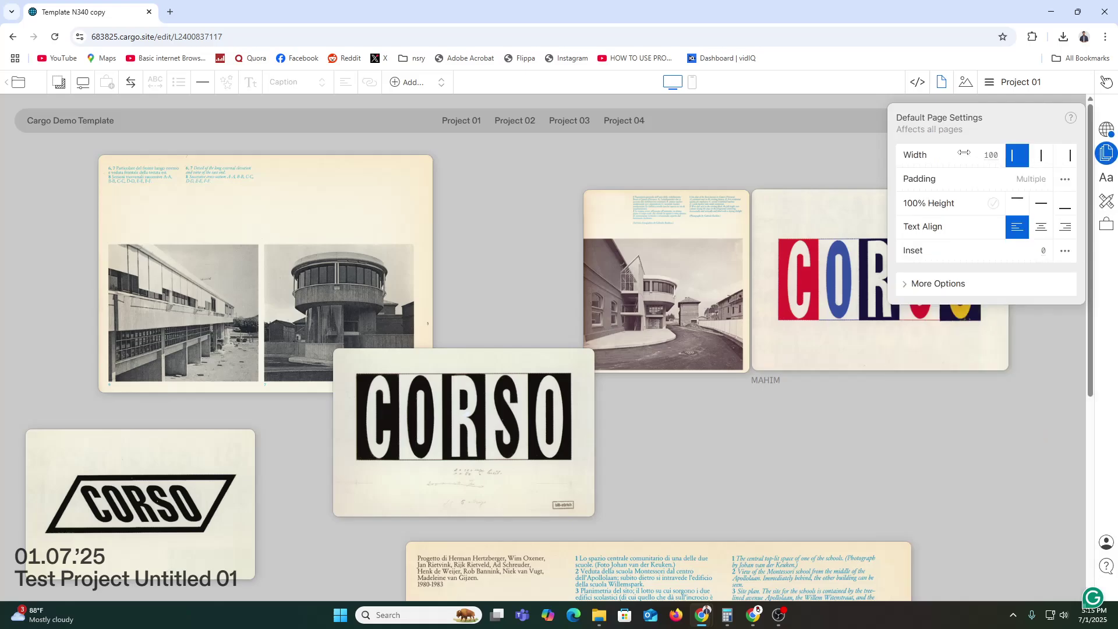
left_click(1106, 178)
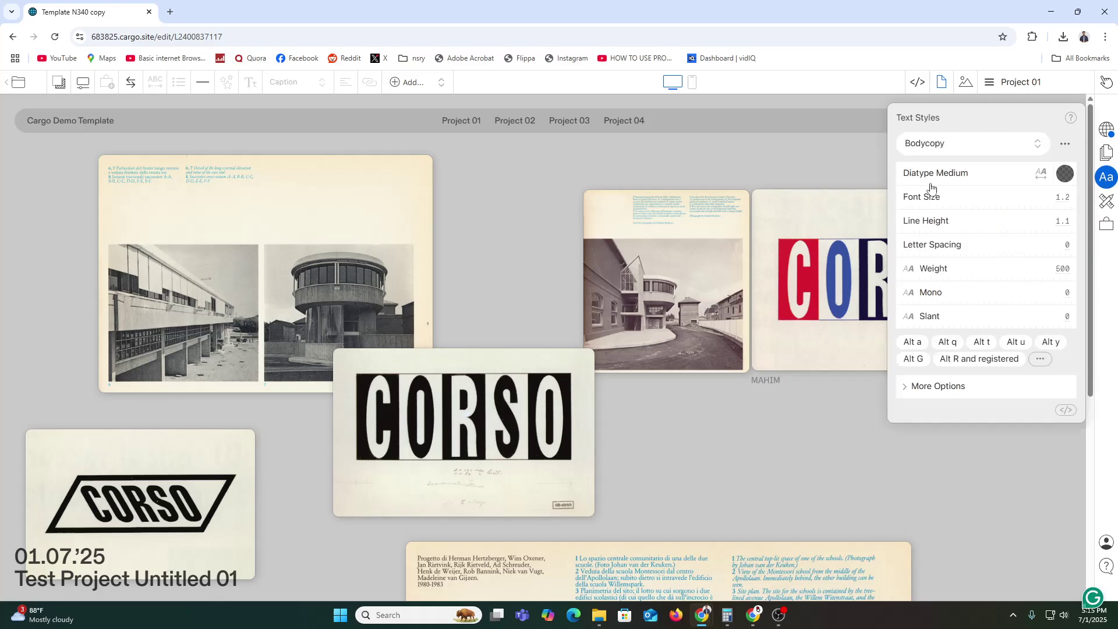
left_click(949, 149)
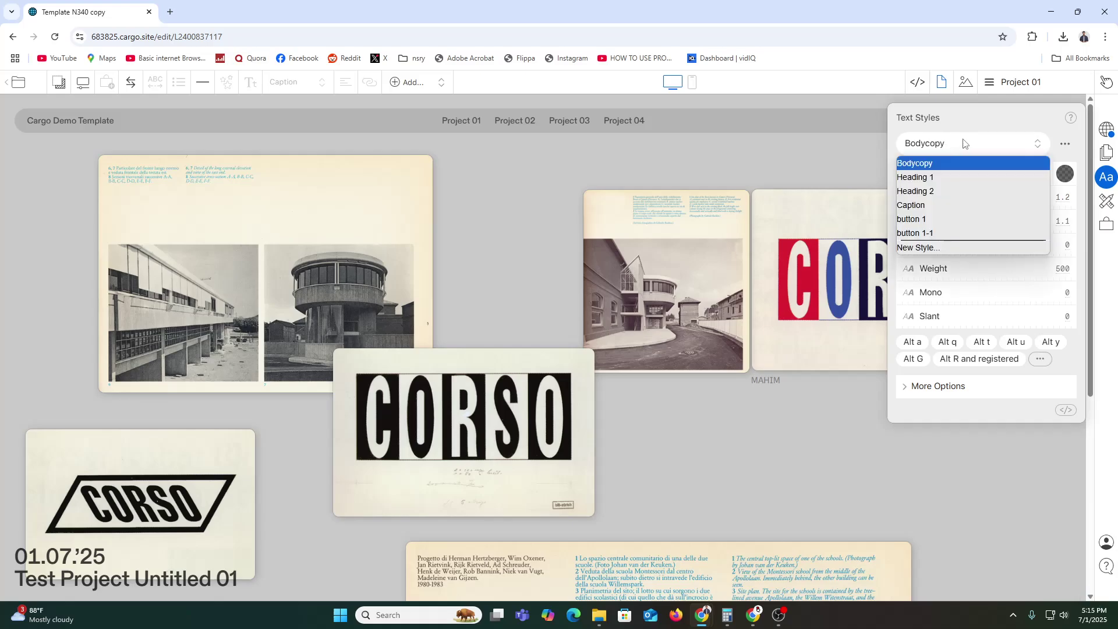
left_click(963, 143)
left_click(1106, 201)
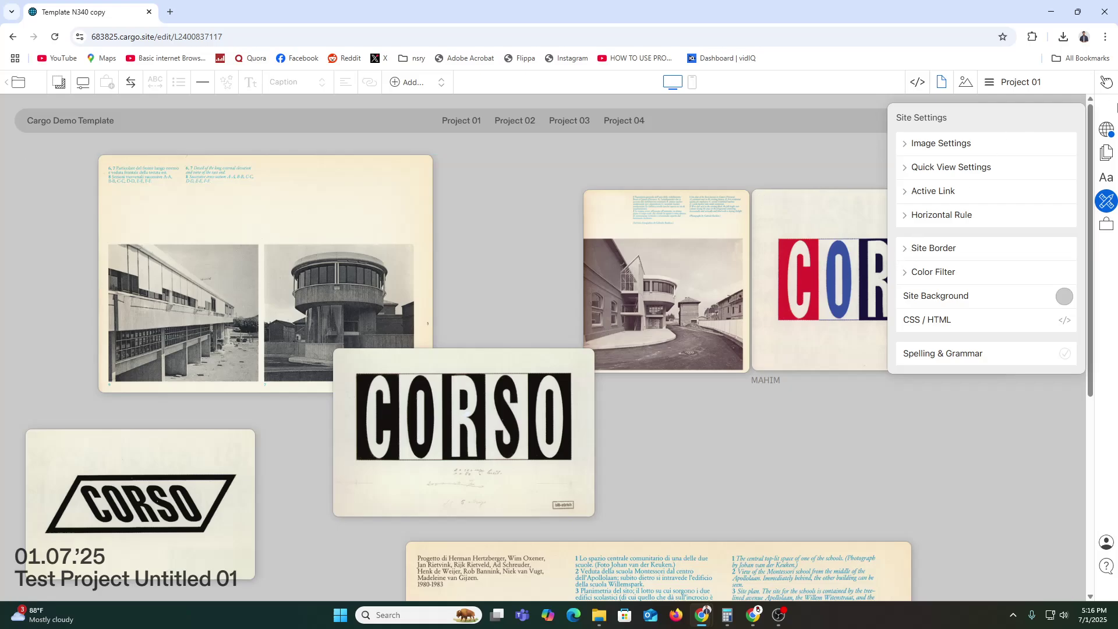
Step: Publish the latest changes and check the Cargo URL, leaving it unchanged
left_click(1106, 129)
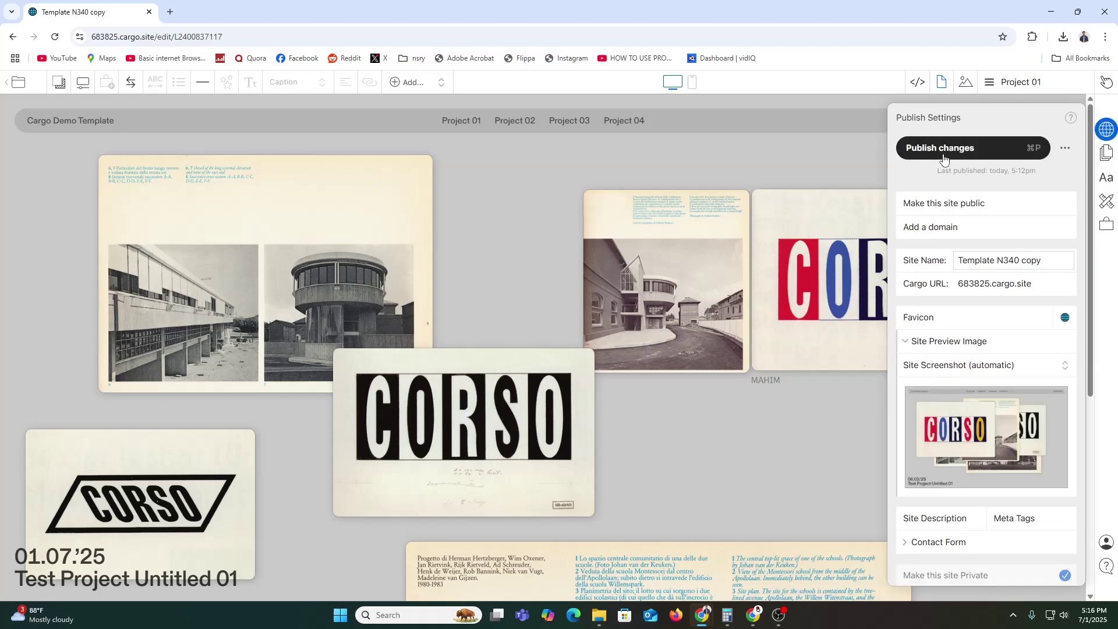
left_click(997, 155)
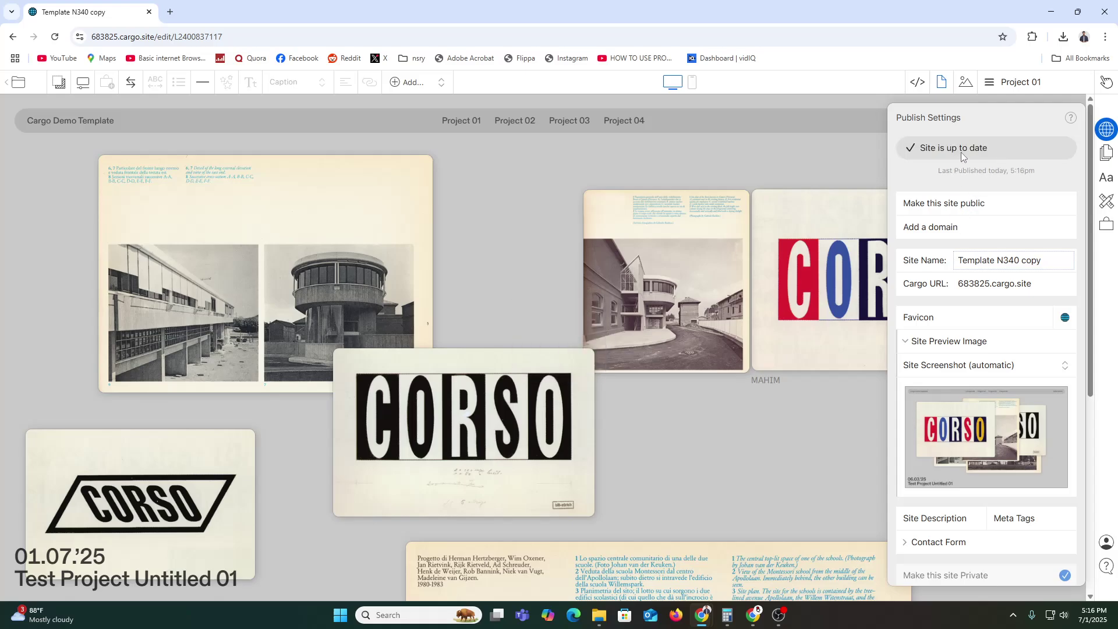
left_click(982, 285)
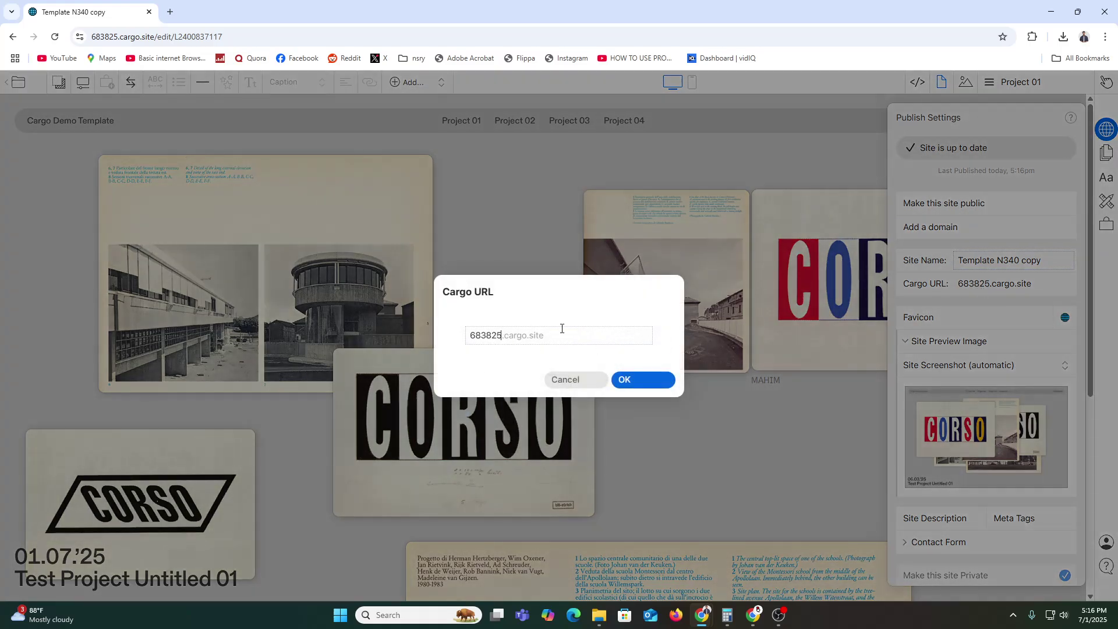
left_click(613, 377)
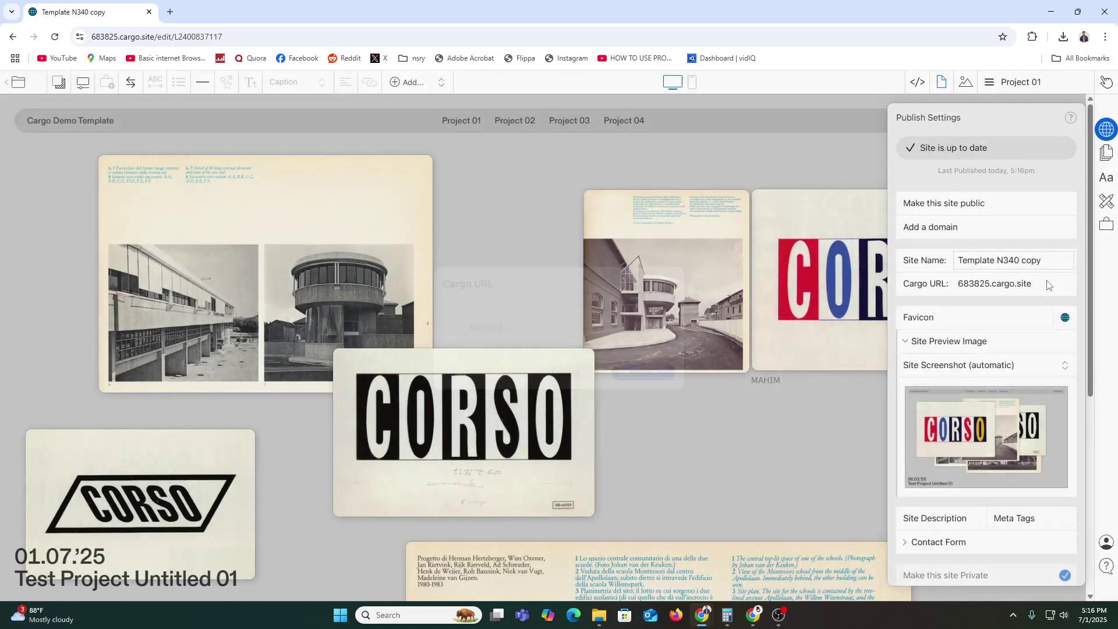
left_click(956, 289)
left_click(956, 289)
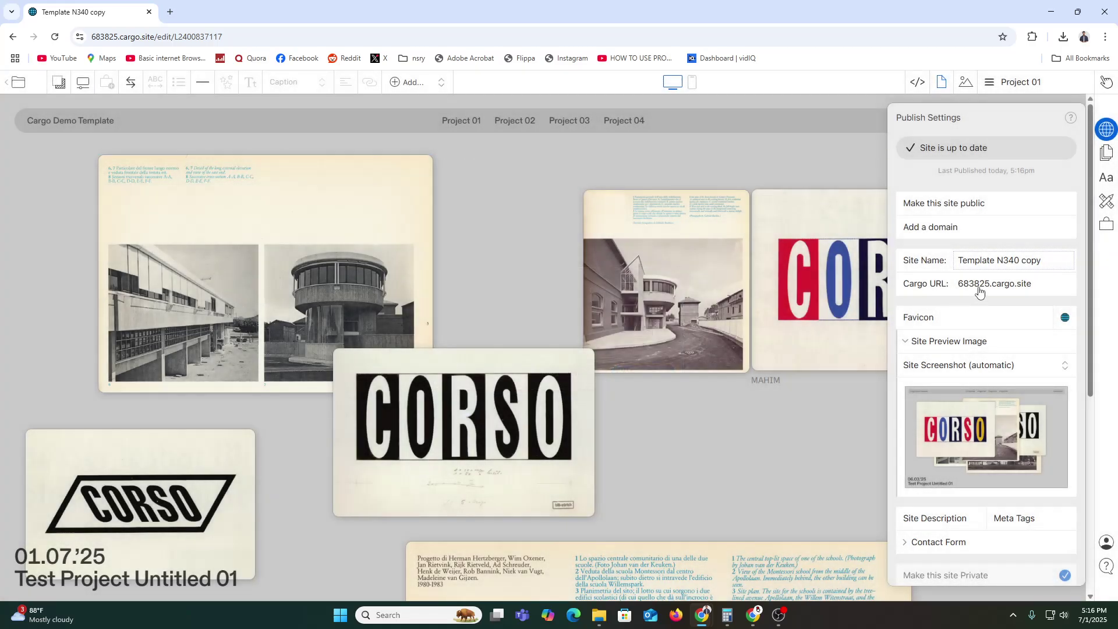
Step: Load the live 683825.cargo.site address in an Incognito window, then minimize it
left_click_drag(154, 37, 81, 34)
key("ctrl+c")
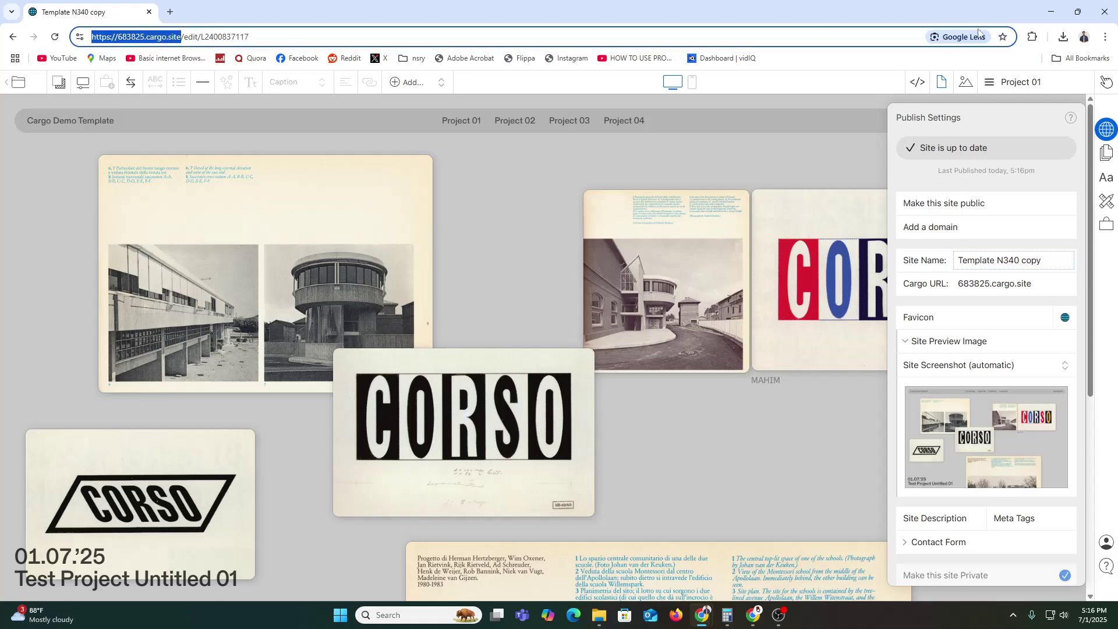
left_click(1106, 37)
left_click(1011, 93)
key("ctrl+v")
key("Return")
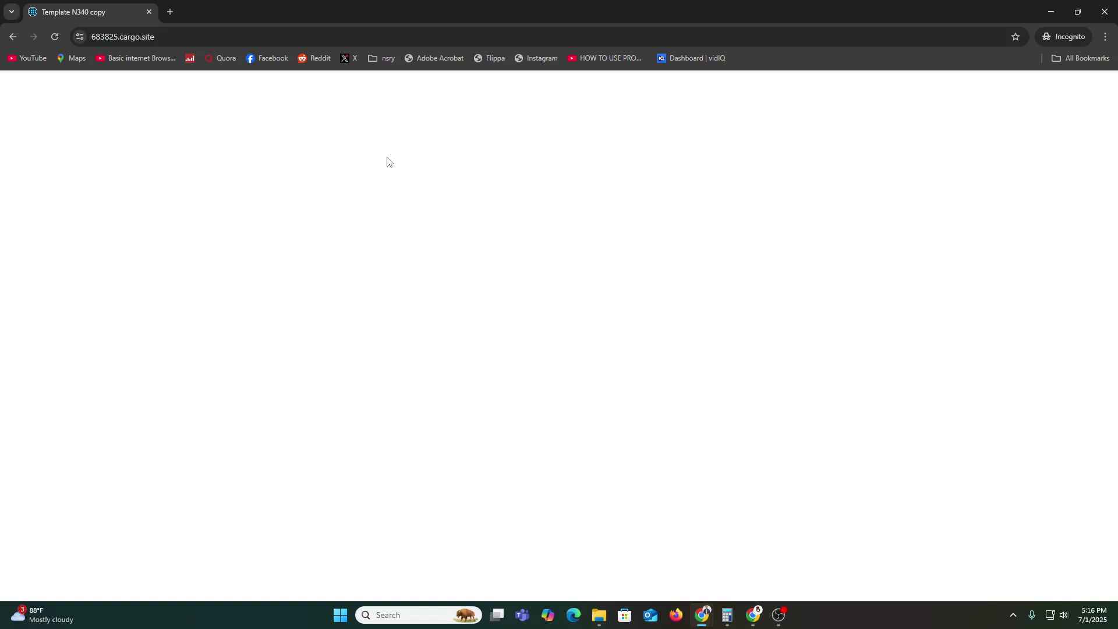
left_click(1051, 11)
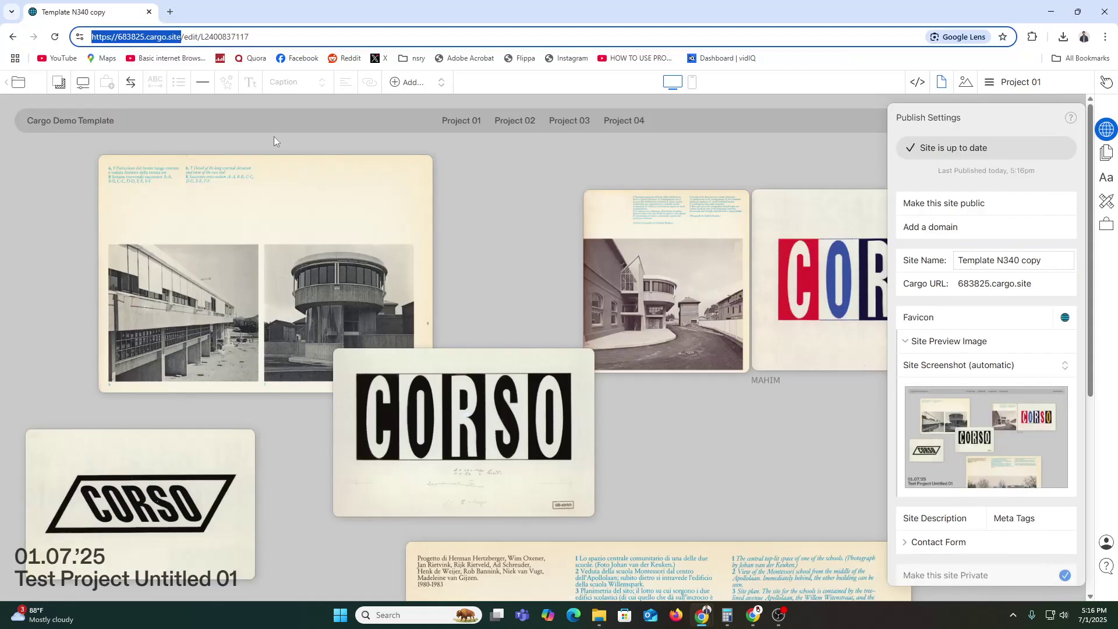
scroll(969, 381, "down", 1)
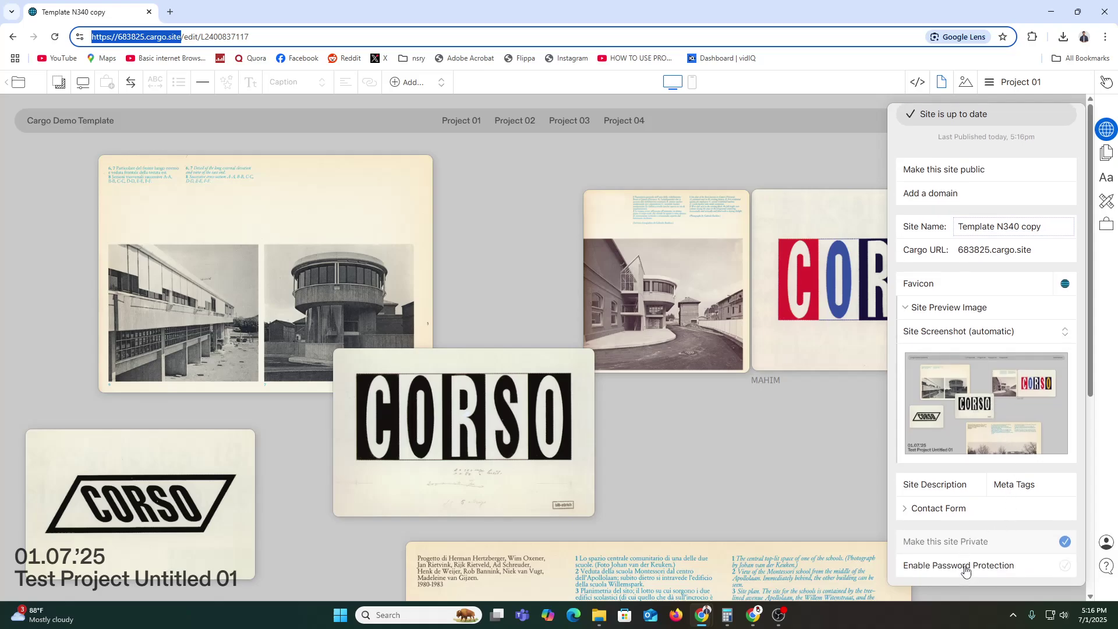
Step: Toggle password protection on and back off, check the Cargo URL, then start adding a domain
left_click(1065, 544)
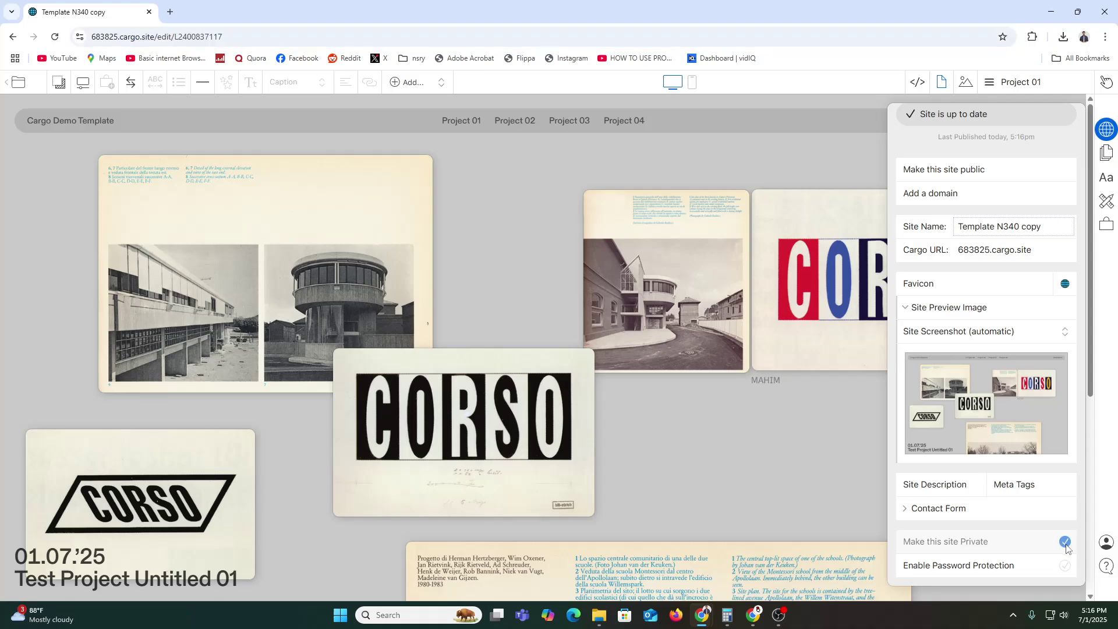
left_click(1065, 565)
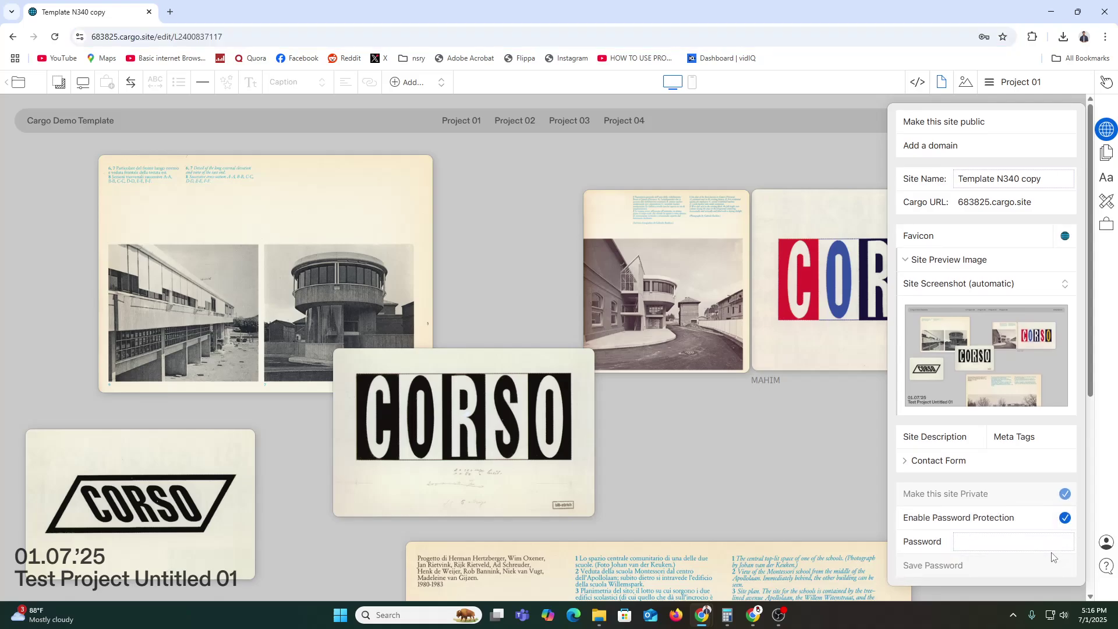
left_click(1064, 519)
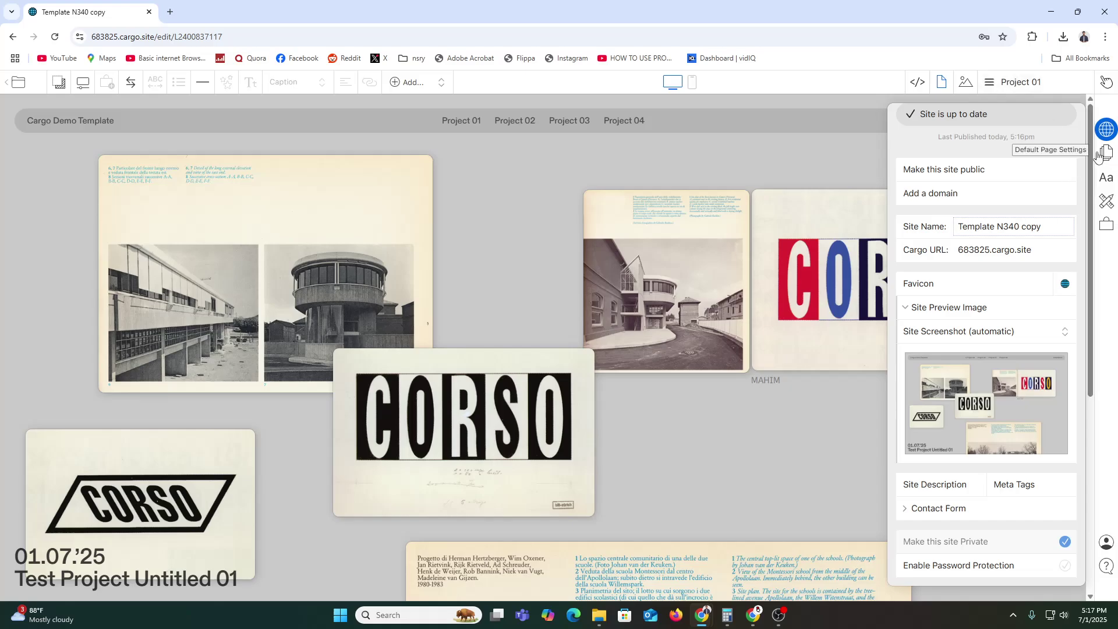
scroll(999, 440, "up", 1)
scroll(999, 439, "up", 1)
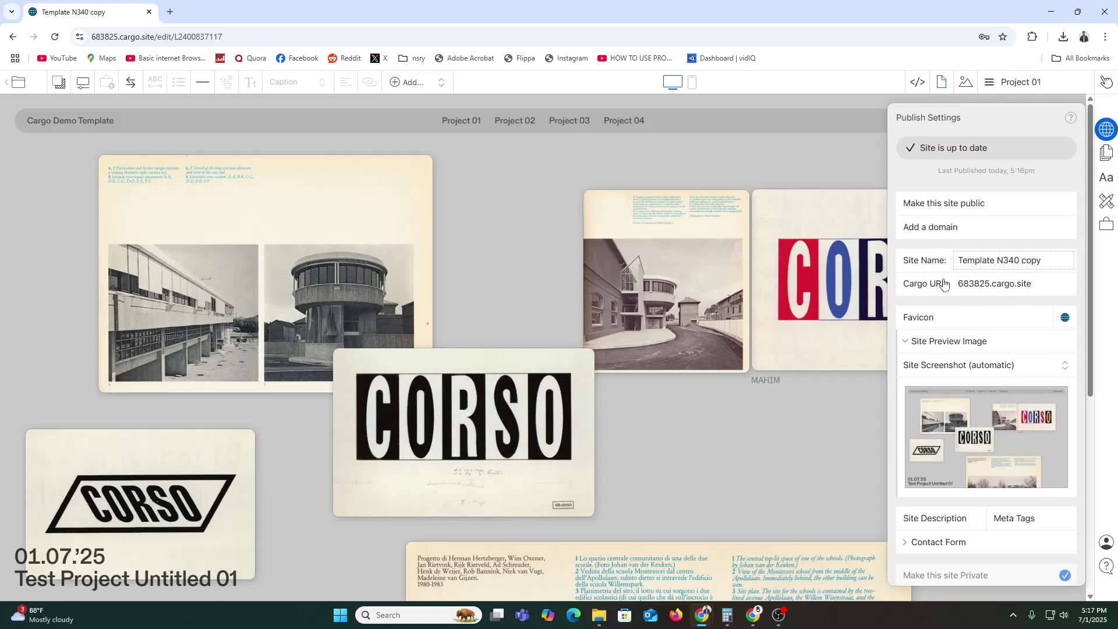
left_click(986, 286)
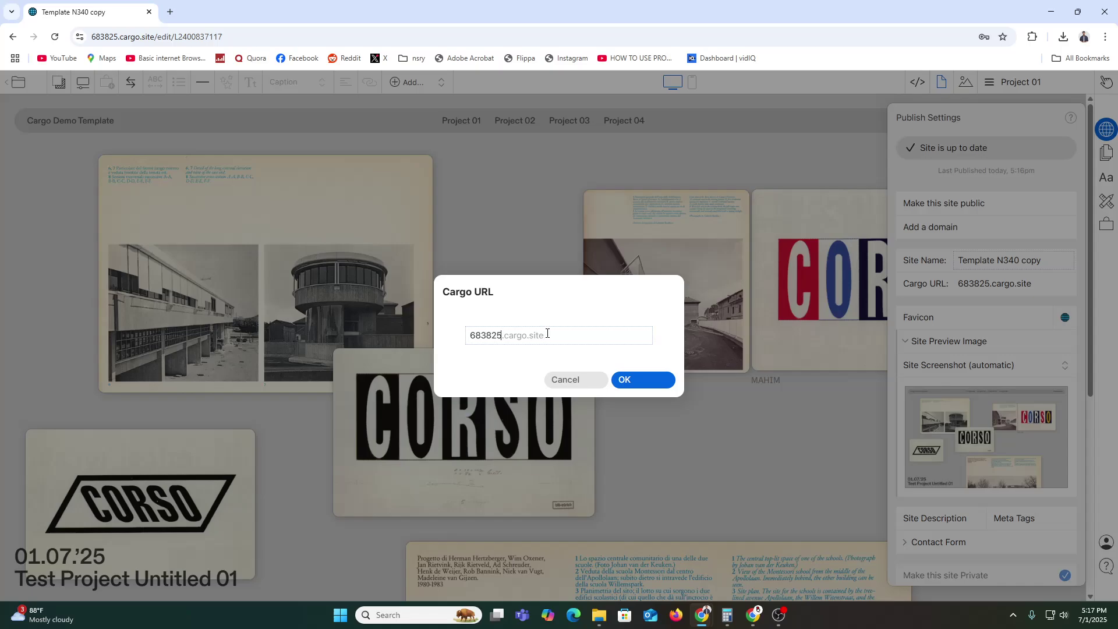
left_click(978, 173)
left_click(931, 227)
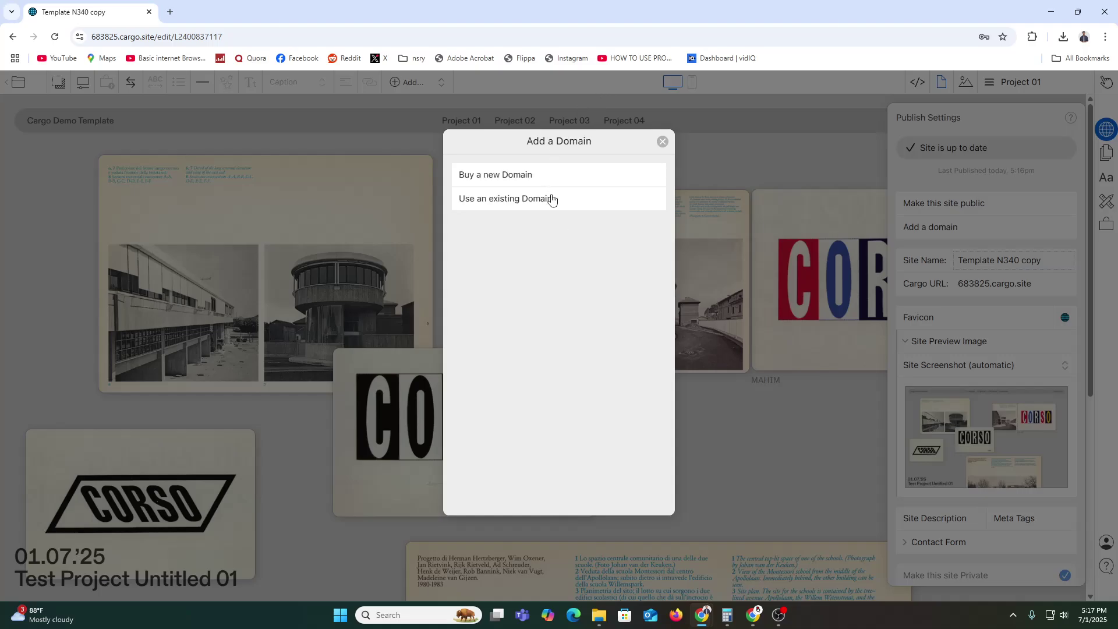
Step: Search new domains for 'mahim' and choose mahim.biz, dismissing the address autofill at checkout
left_click(522, 175)
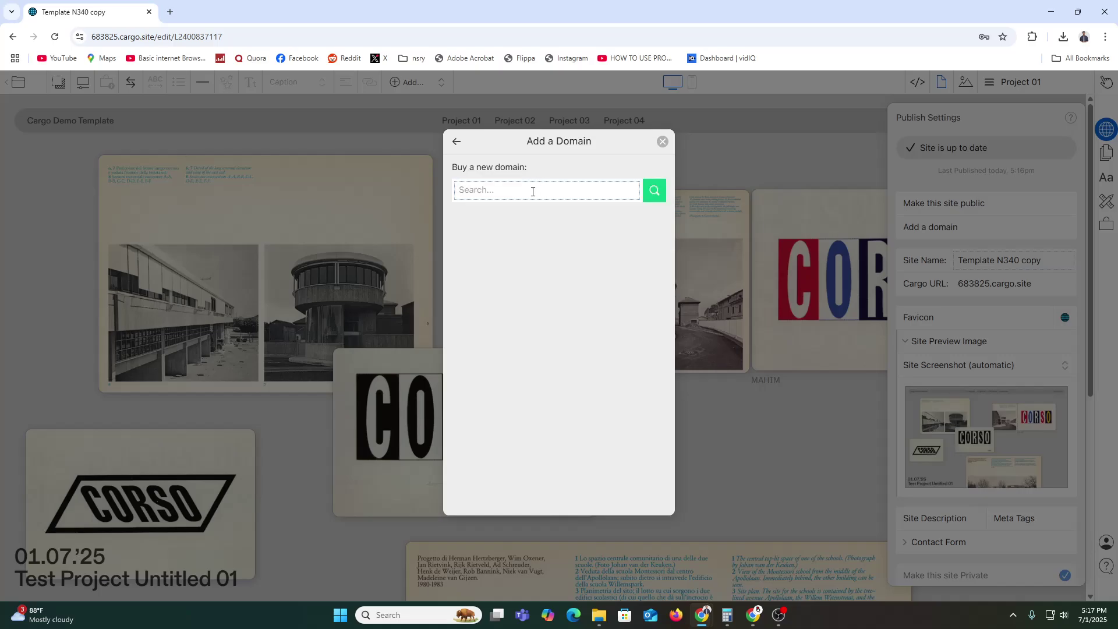
type("mahim")
left_click(655, 190)
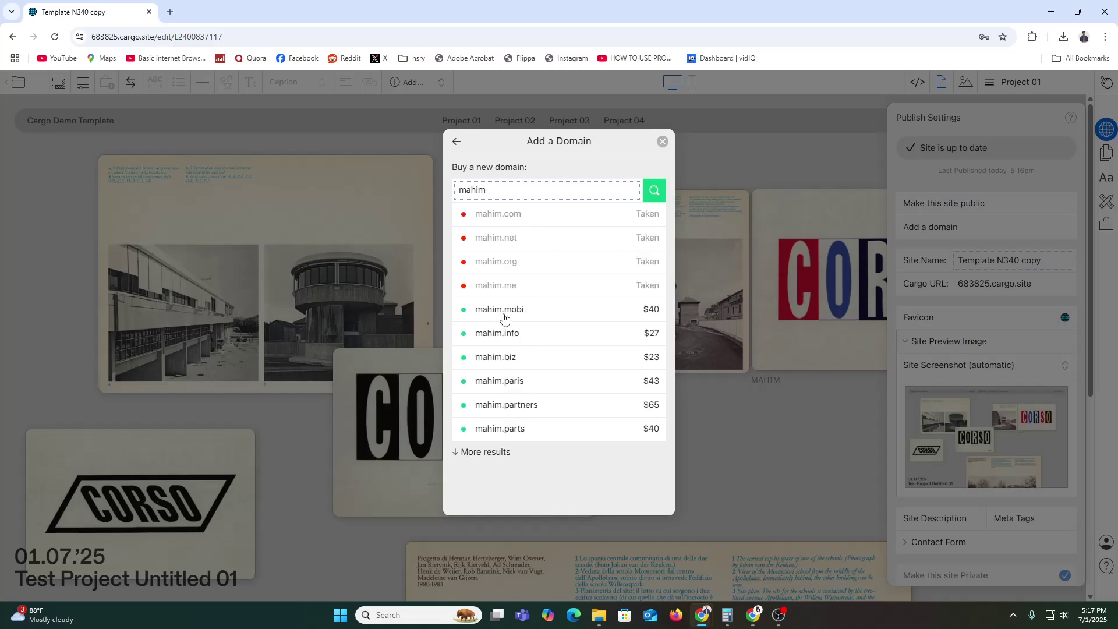
left_click(487, 357)
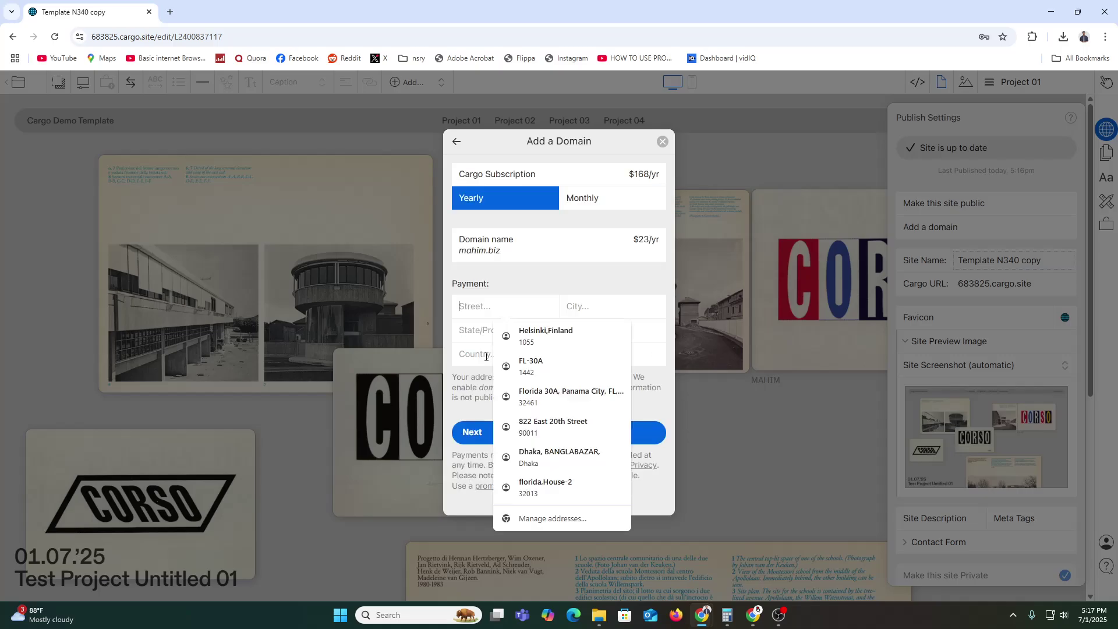
left_click(506, 302)
left_click(507, 282)
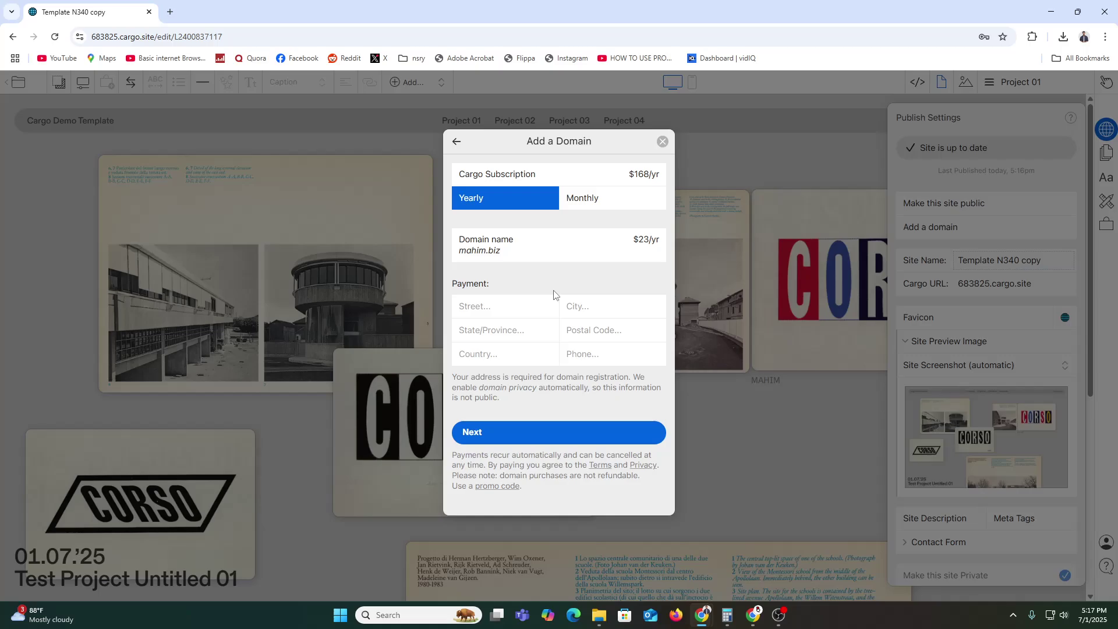